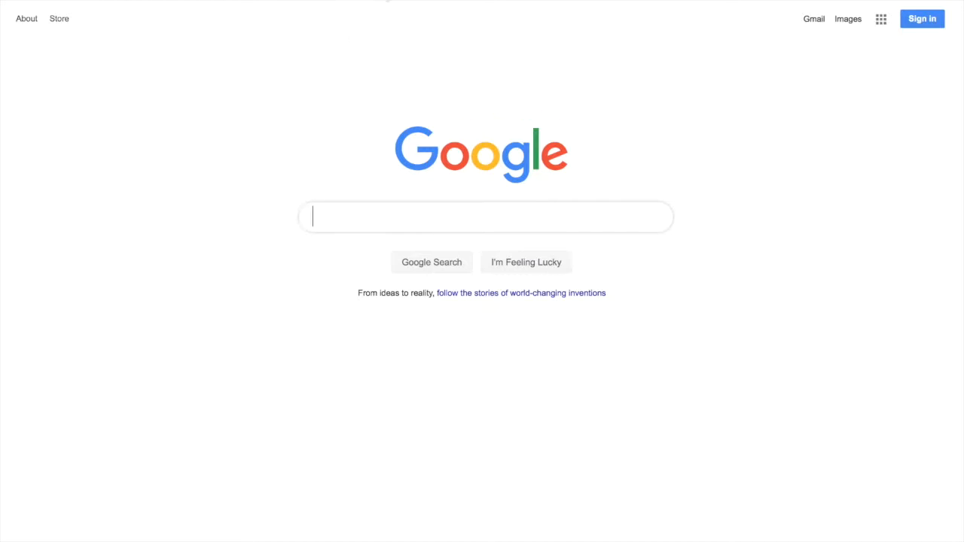
- Go to the website canva.com
key(super+l)
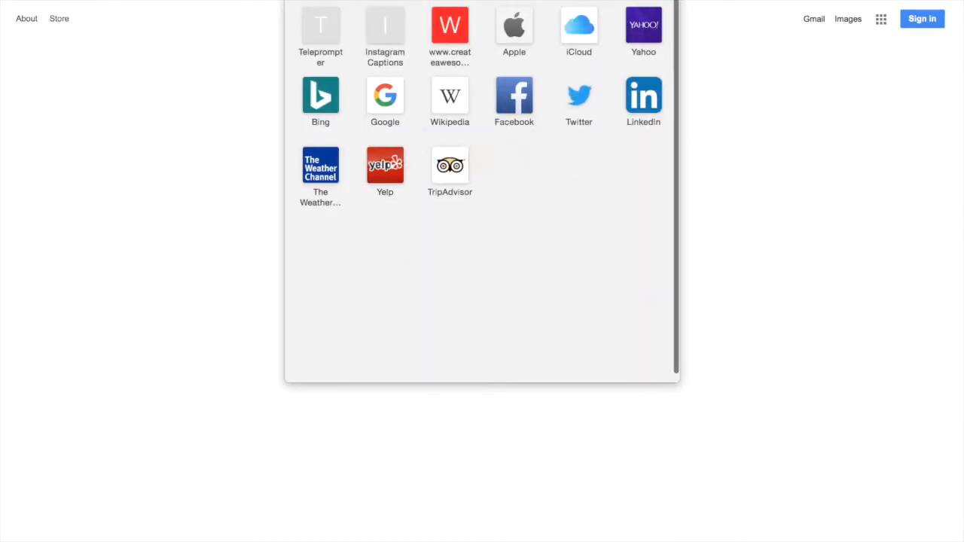
text(canva.com)
key(Return)
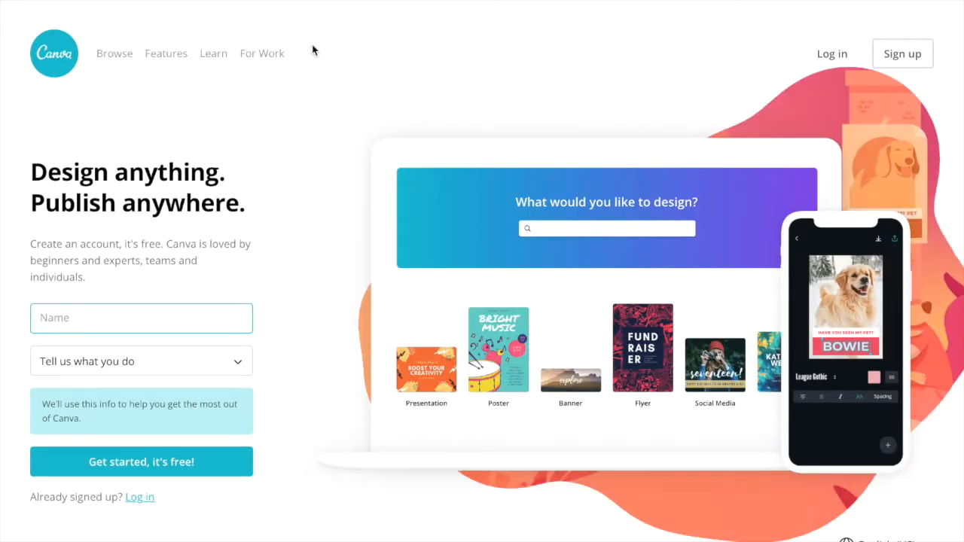
- Check the occupation choices in the sign-up form, and log in to the existing account with the saved credentials
click(169, 365)
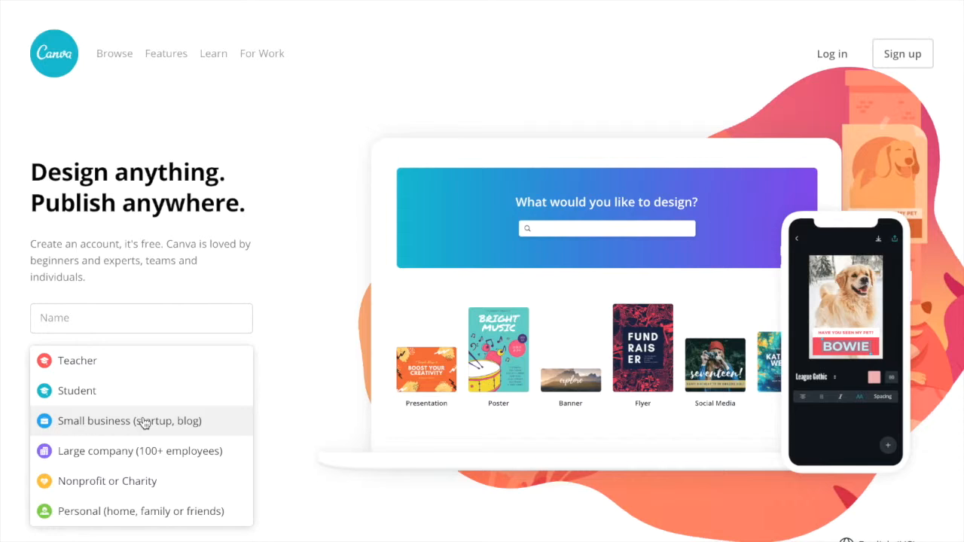
click(298, 391)
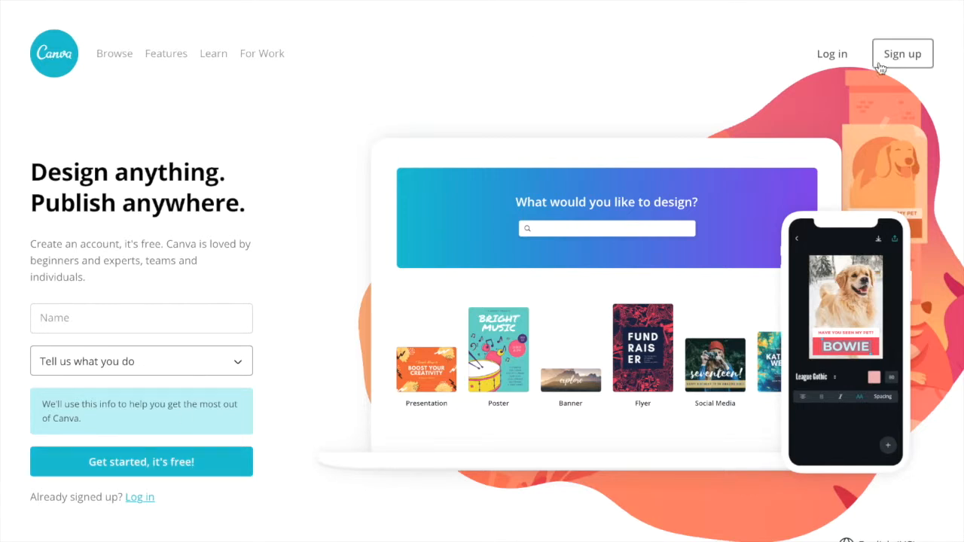
click(826, 58)
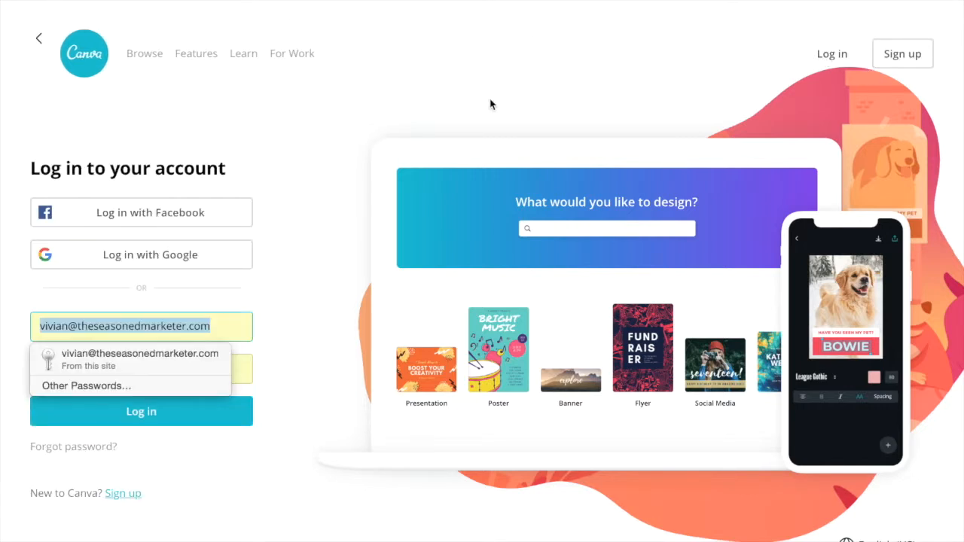
click(185, 422)
click(186, 422)
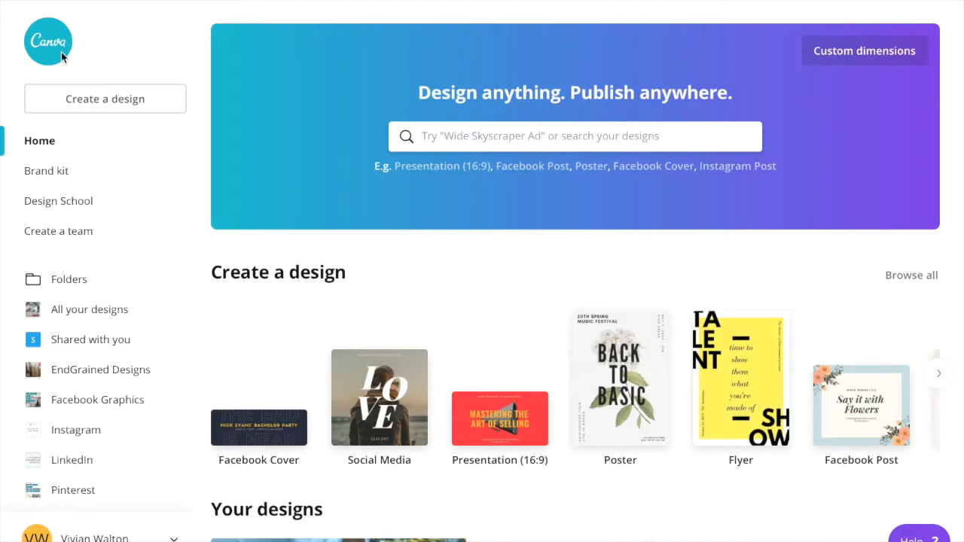
- Open the design type catalogue and browse its Social Media, Documents, Personal, Education and Marketing formats
click(80, 103)
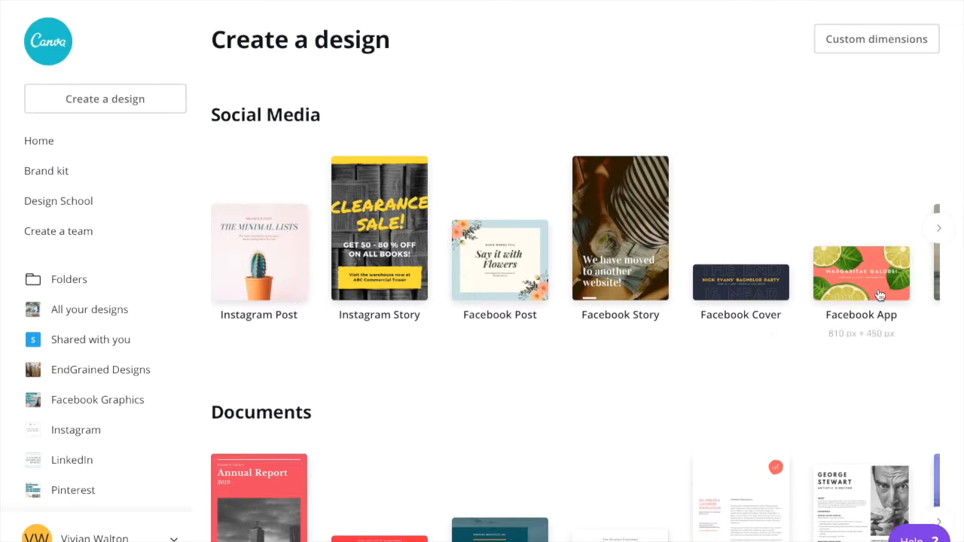
click(941, 236)
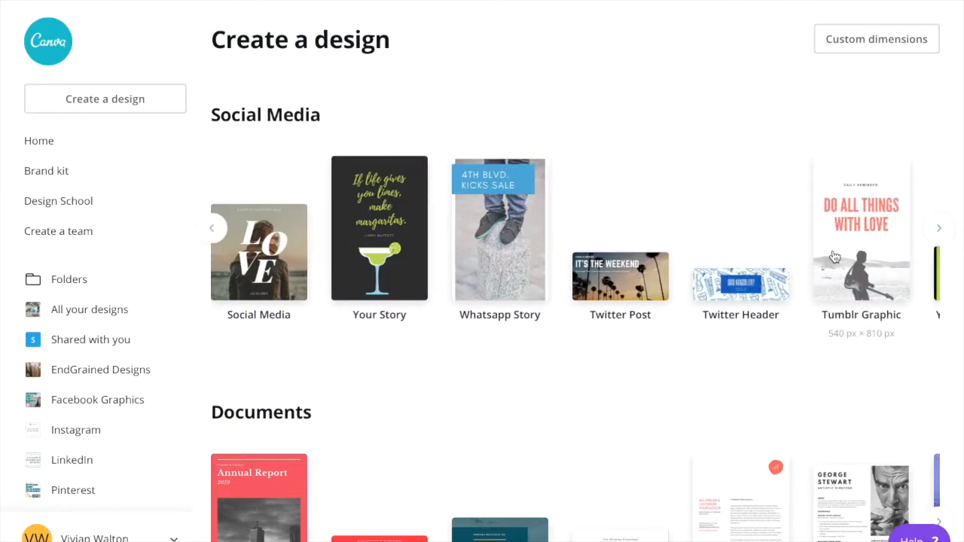
click(212, 228)
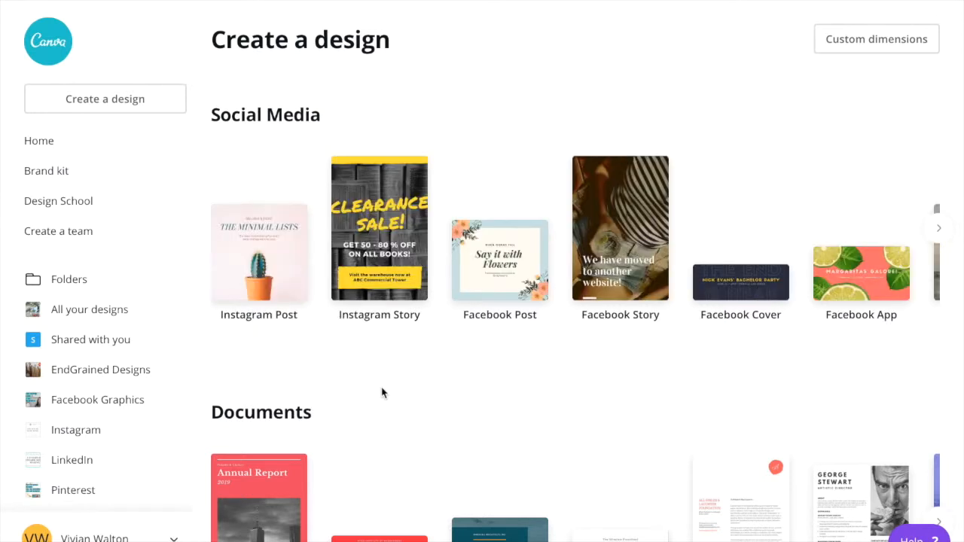
scroll(382, 393, down, 2)
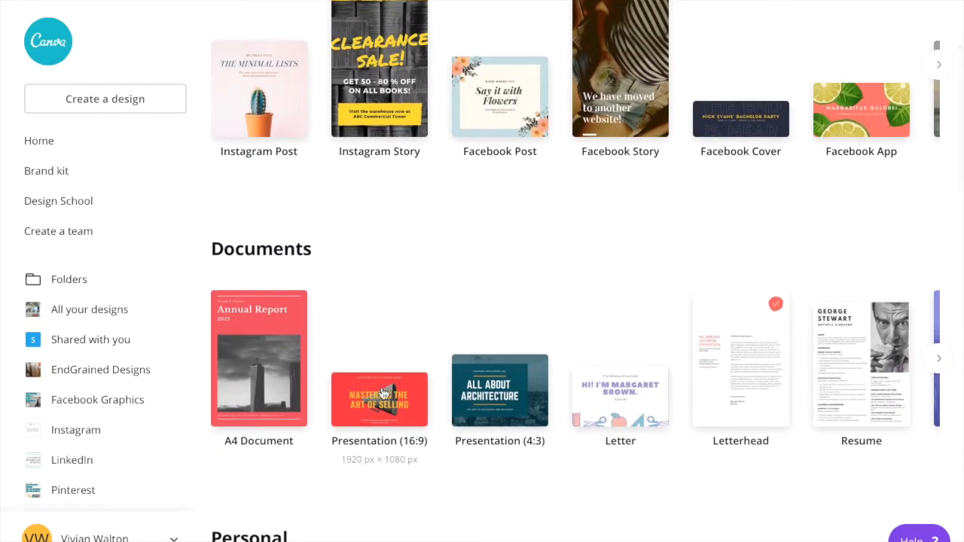
scroll(383, 393, down, 1)
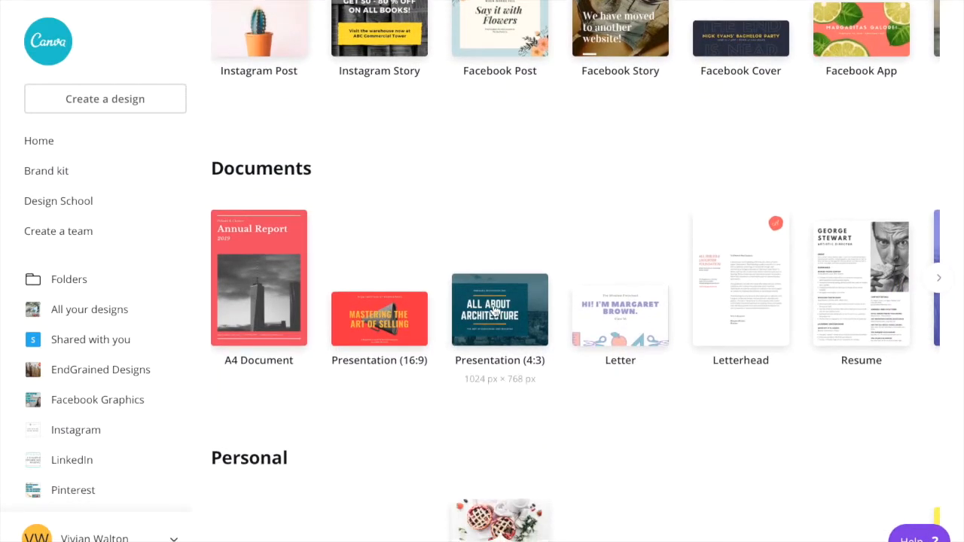
click(945, 289)
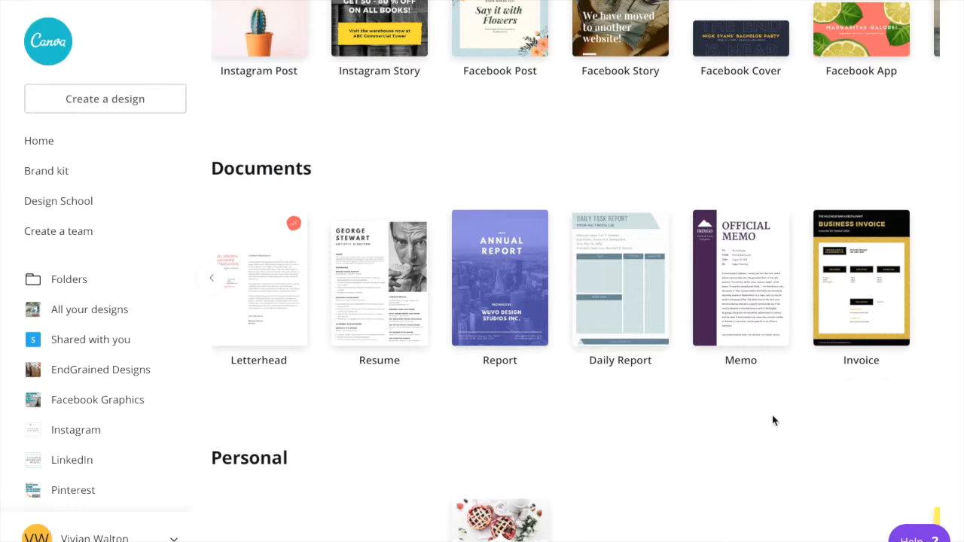
scroll(771, 415, down, 5)
scroll(772, 420, down, 6)
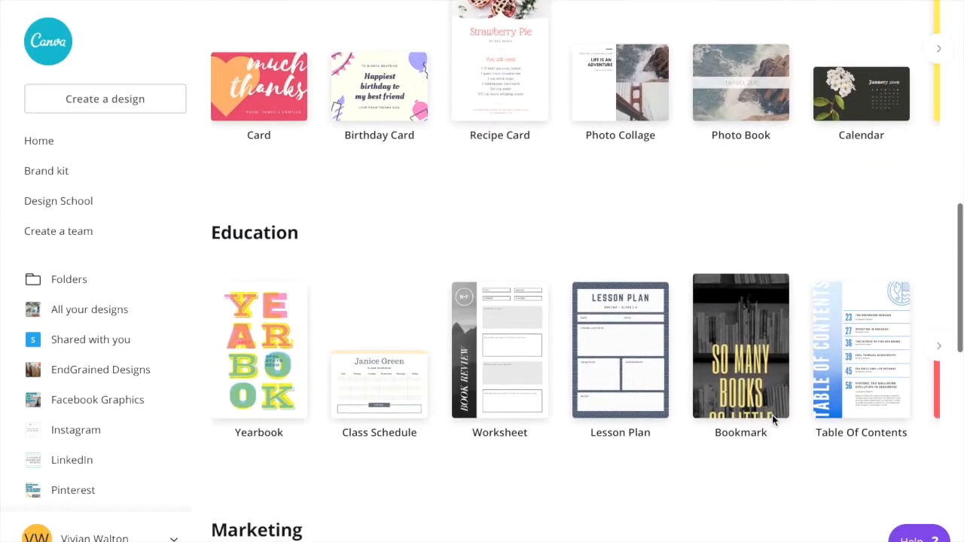
scroll(772, 420, down, 1)
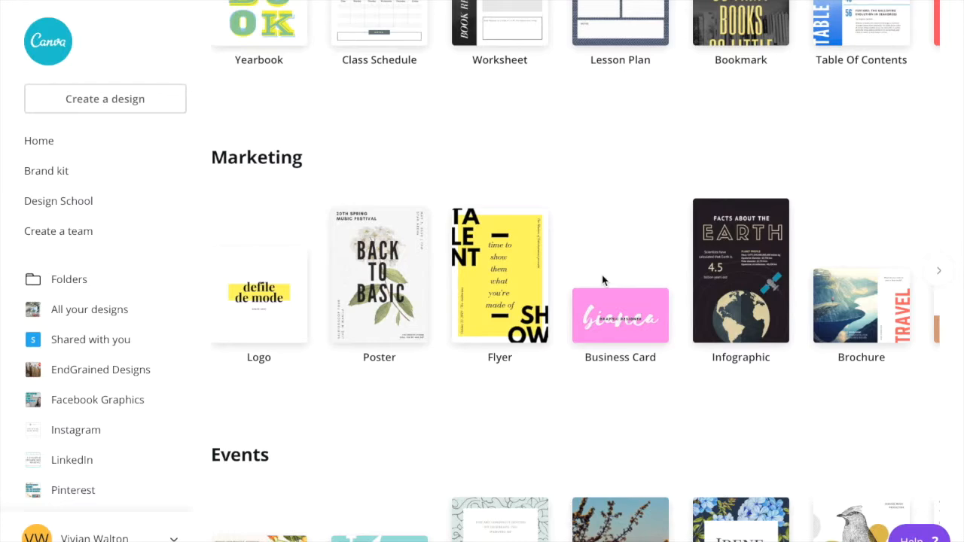
- Create a blank Facebook Cover design from the Social Media formats
scroll(602, 280, up, 5)
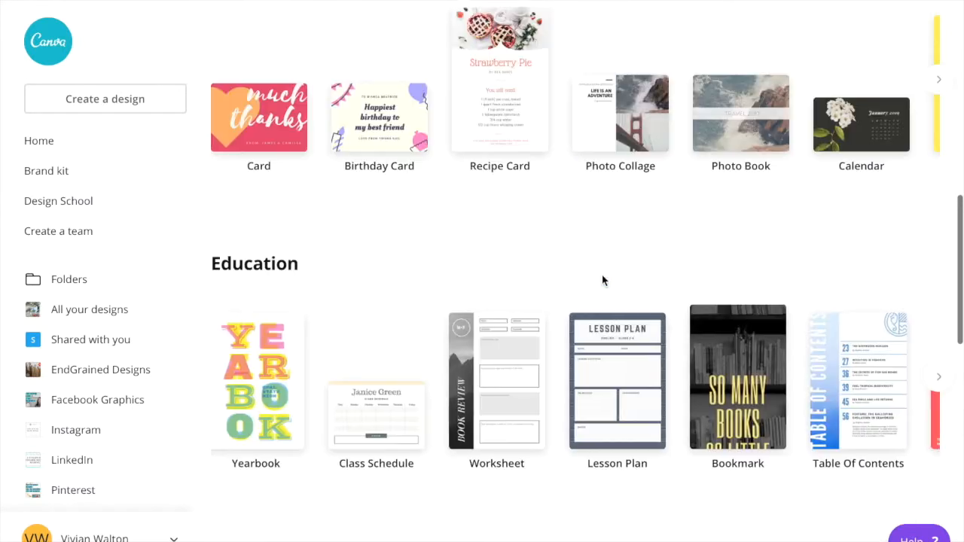
scroll(602, 280, up, 5)
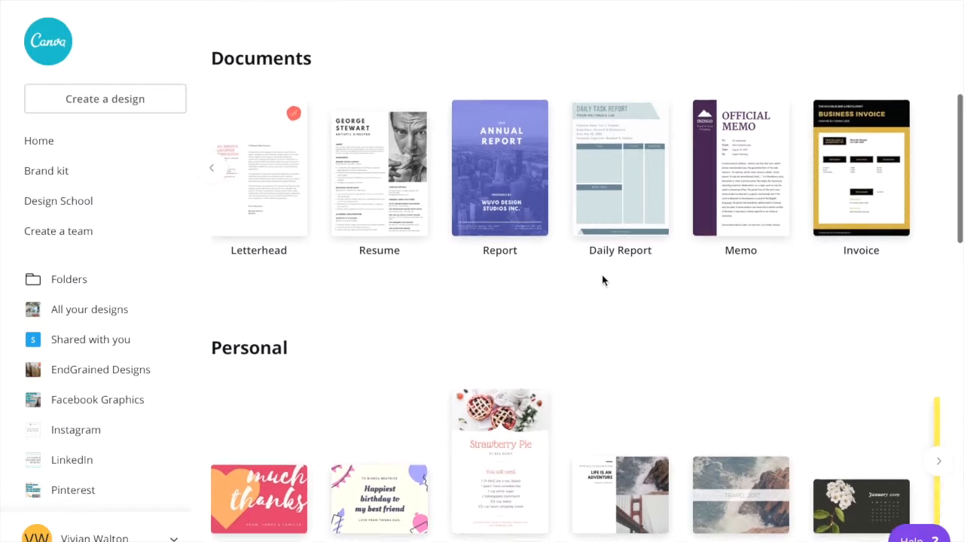
scroll(602, 280, up, 5)
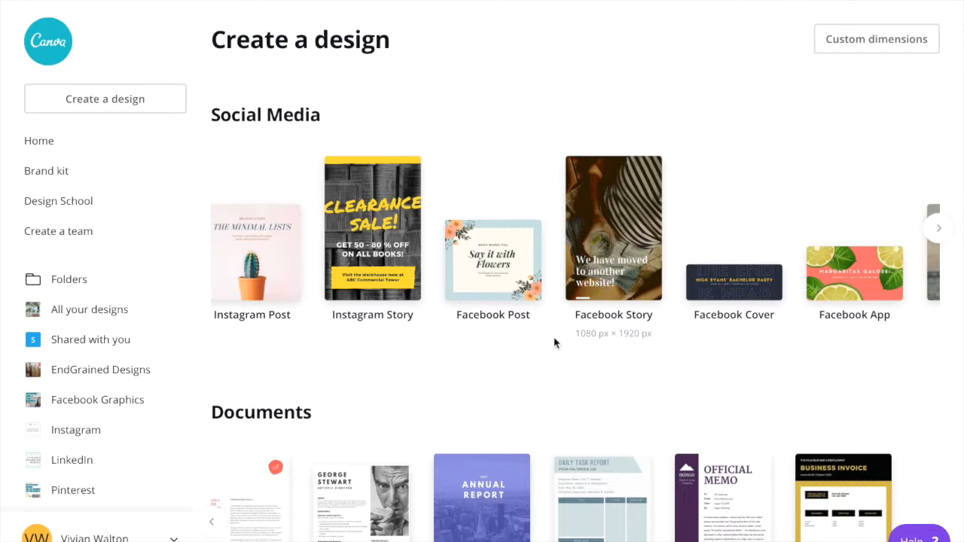
scroll(505, 419, down, 1)
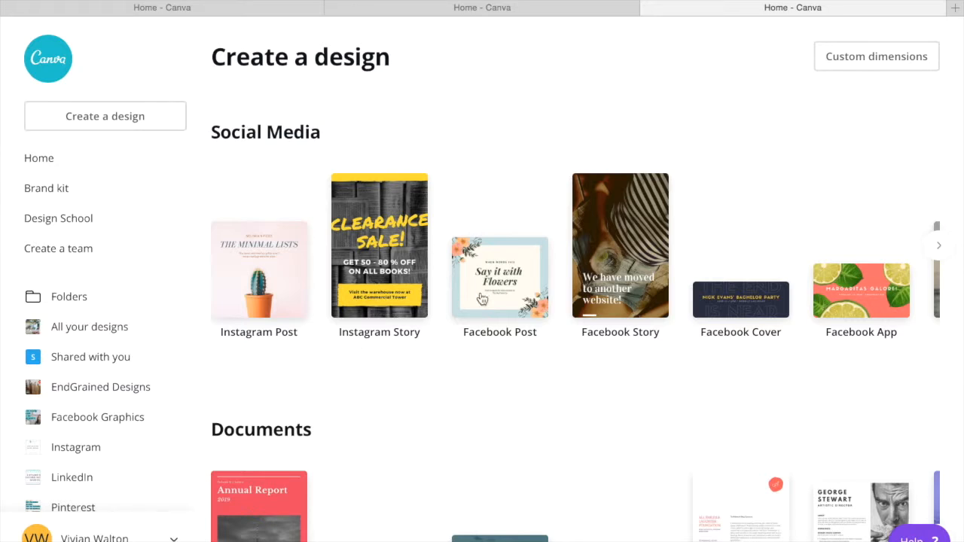
click(741, 303)
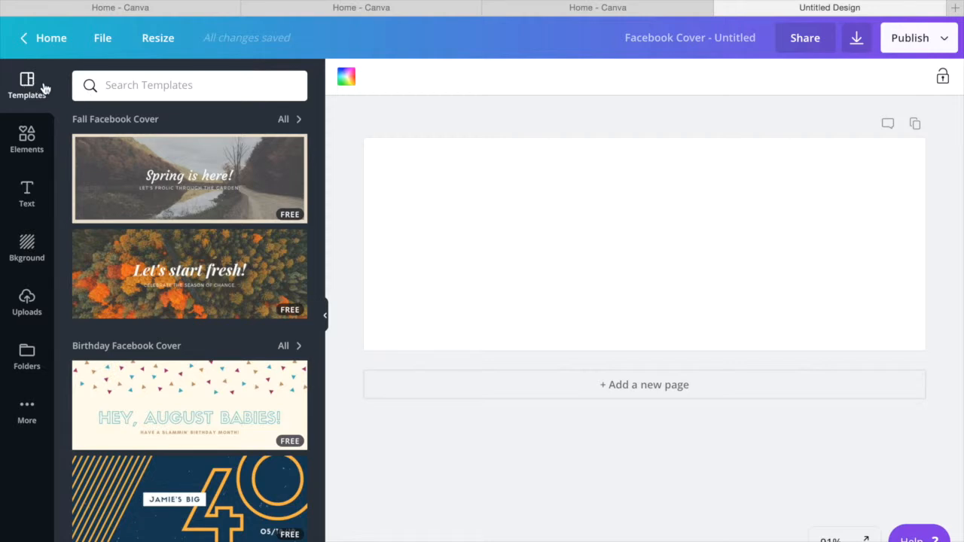
- Look through the available element categories, from photos, grids and shapes to charts, lines, frames and illustrations
click(27, 150)
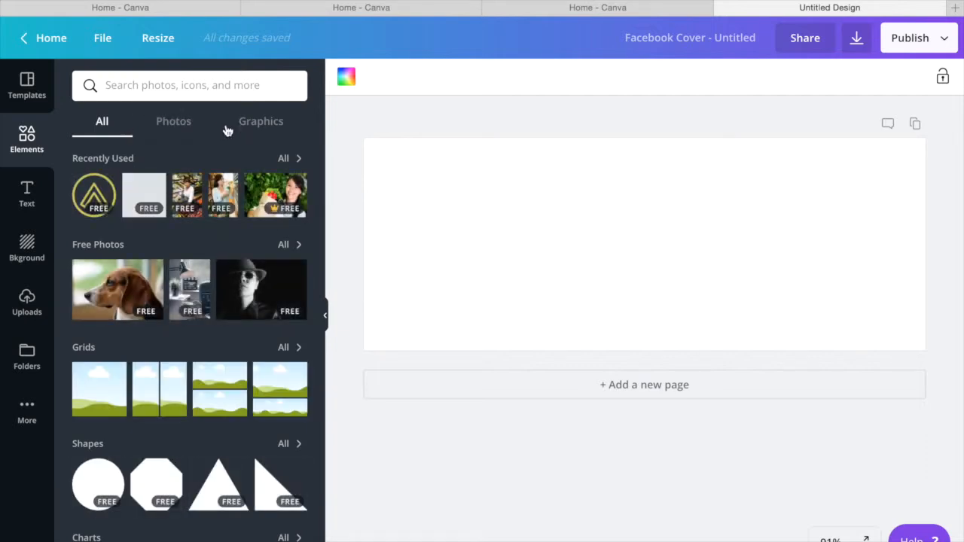
scroll(199, 330, down, 3)
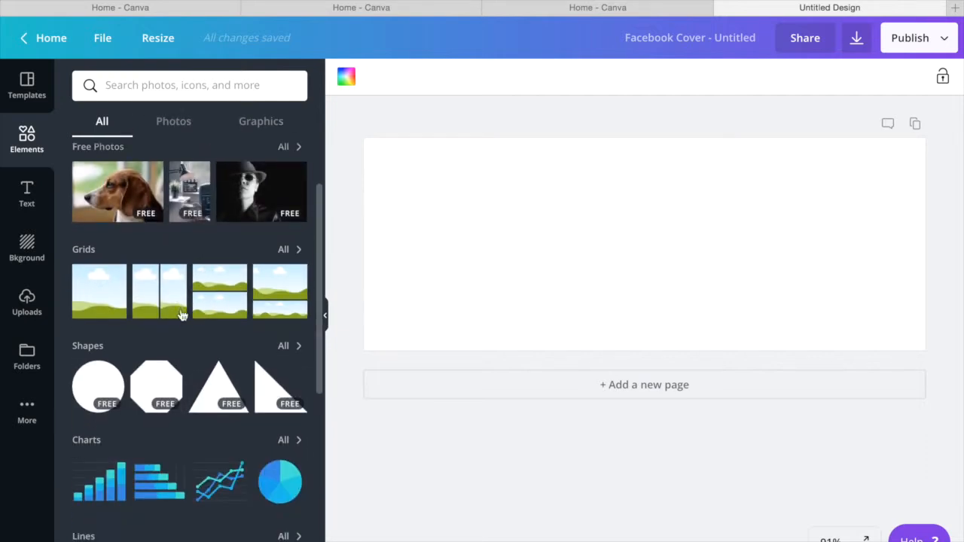
scroll(112, 388, down, 4)
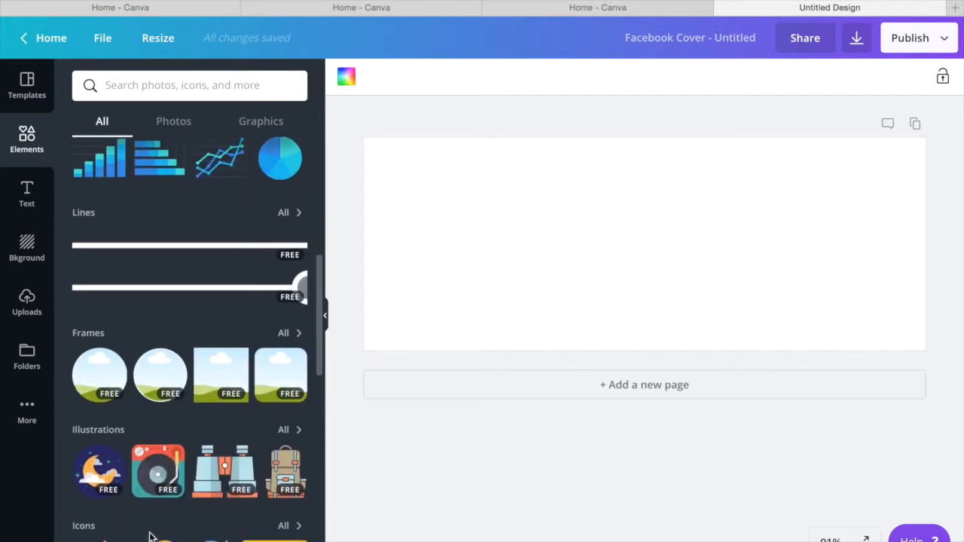
scroll(149, 536, up, 10)
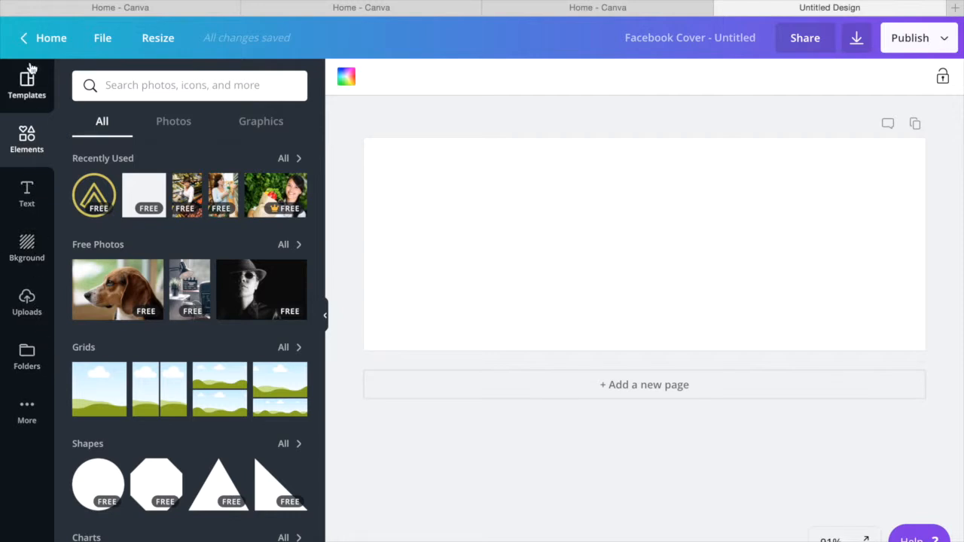
- Browse the Facebook Cover templates in the Fall, Birthday, Beauty, Summer and Autumn categories
click(27, 87)
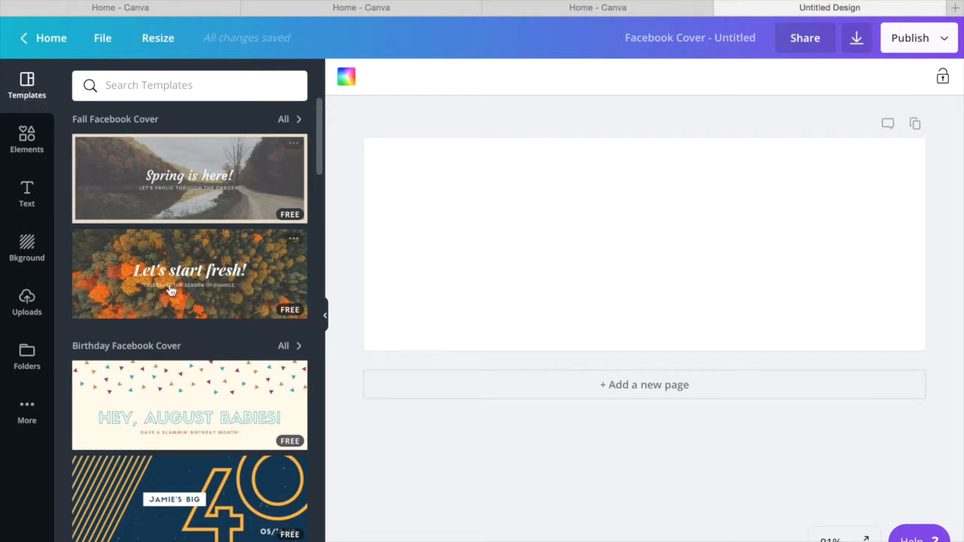
scroll(190, 388, down, 3)
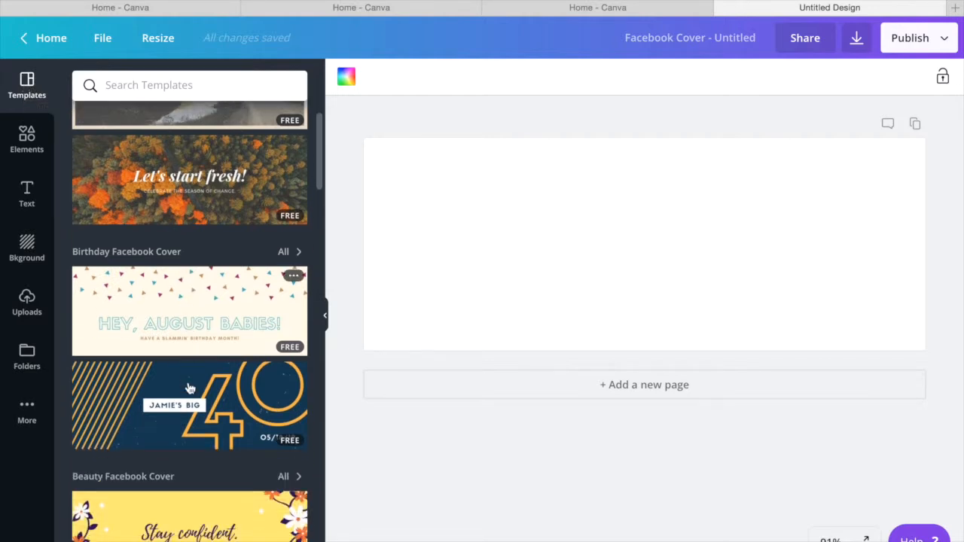
scroll(190, 387, down, 2)
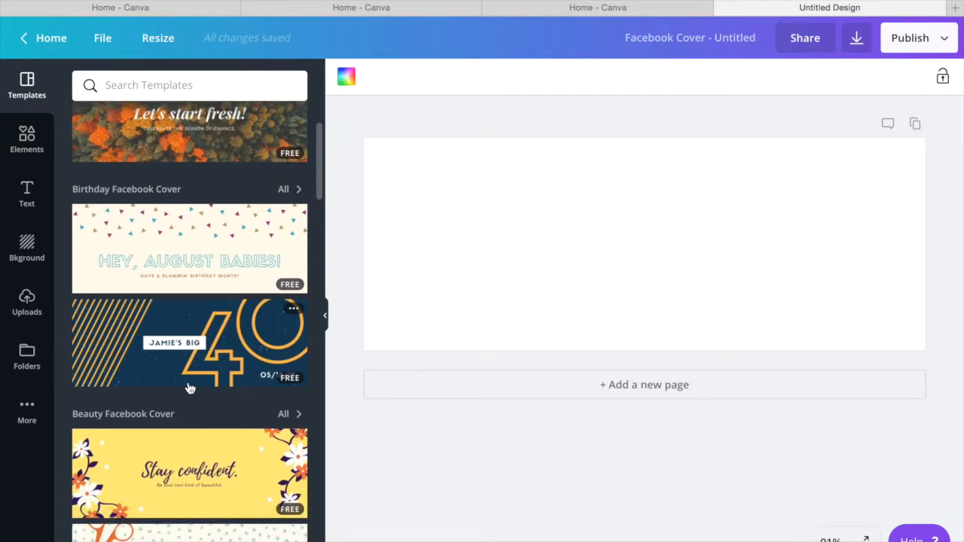
scroll(189, 388, down, 1)
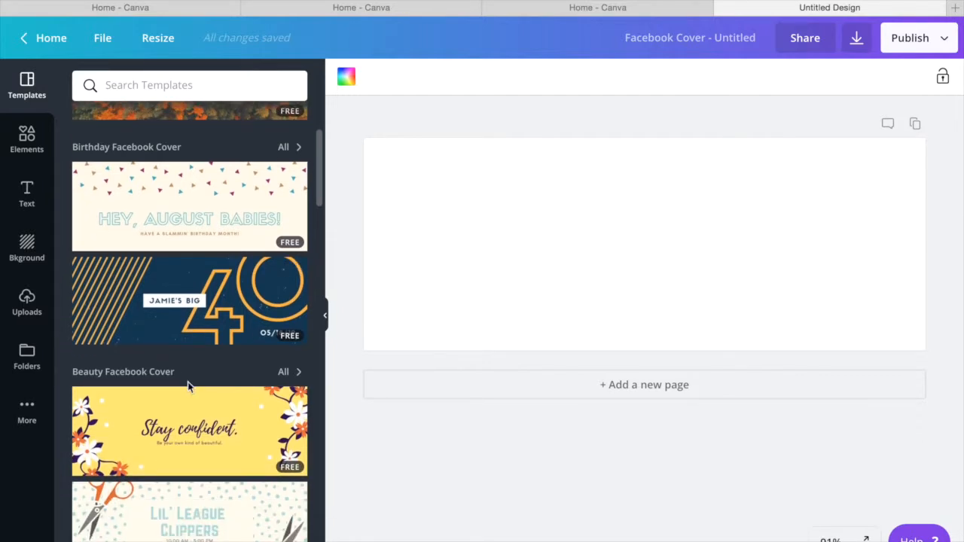
scroll(189, 388, down, 2)
scroll(188, 387, down, 1)
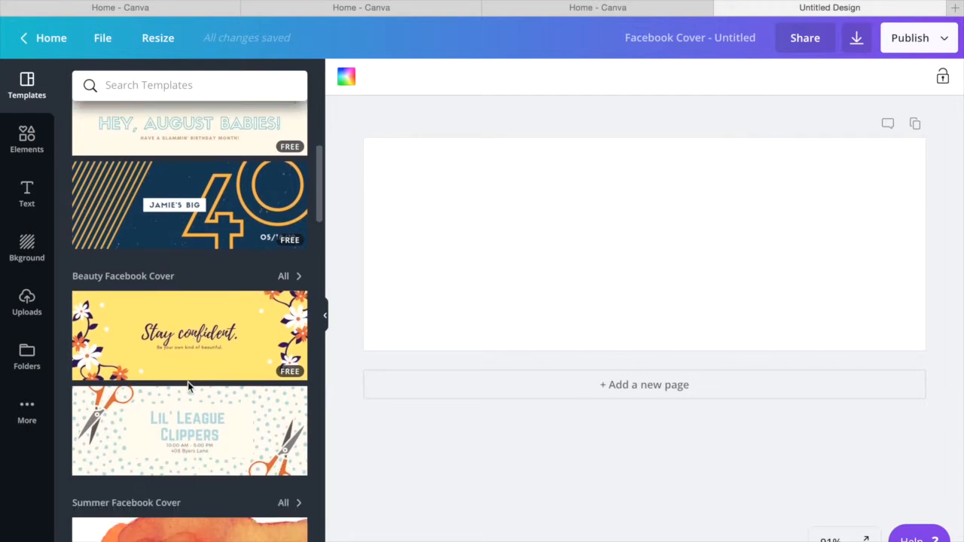
scroll(188, 381, down, 1)
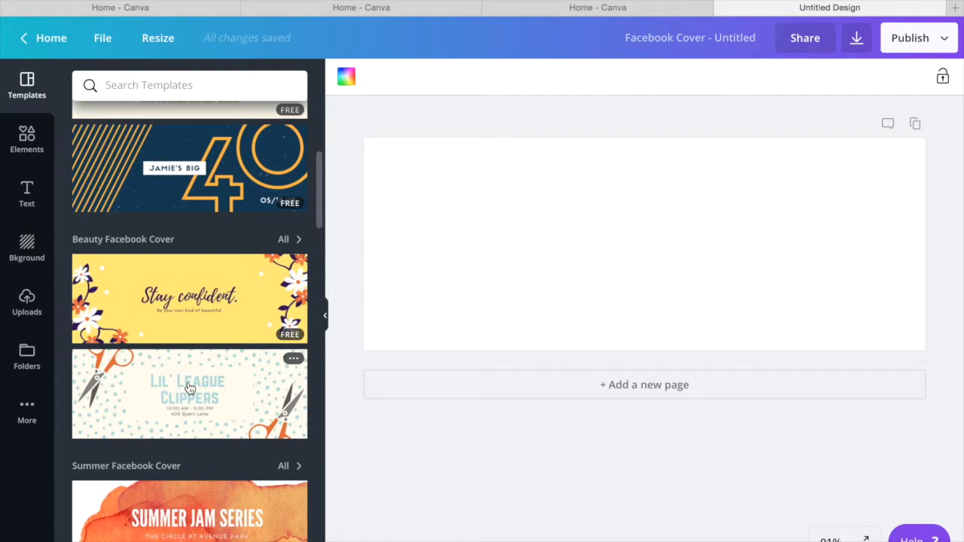
scroll(189, 388, down, 1)
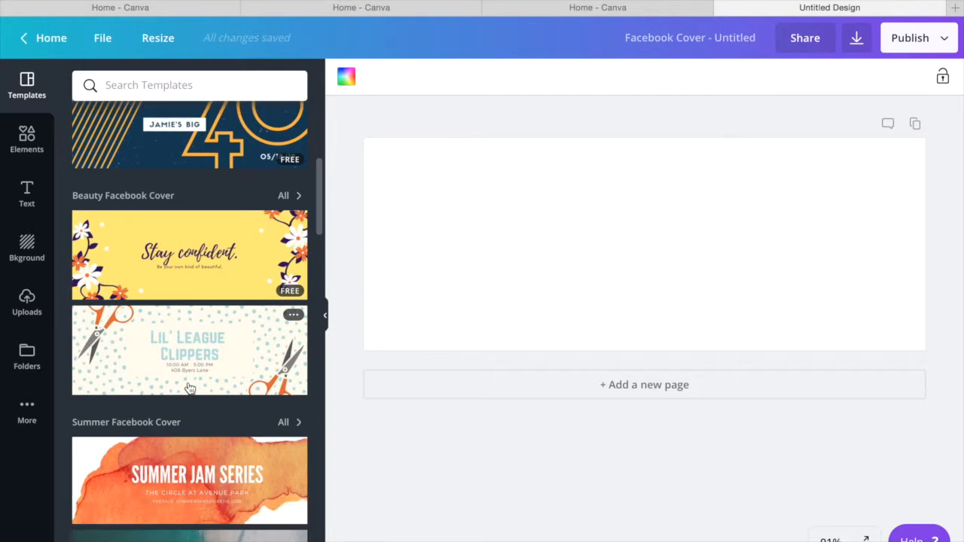
scroll(190, 388, down, 1)
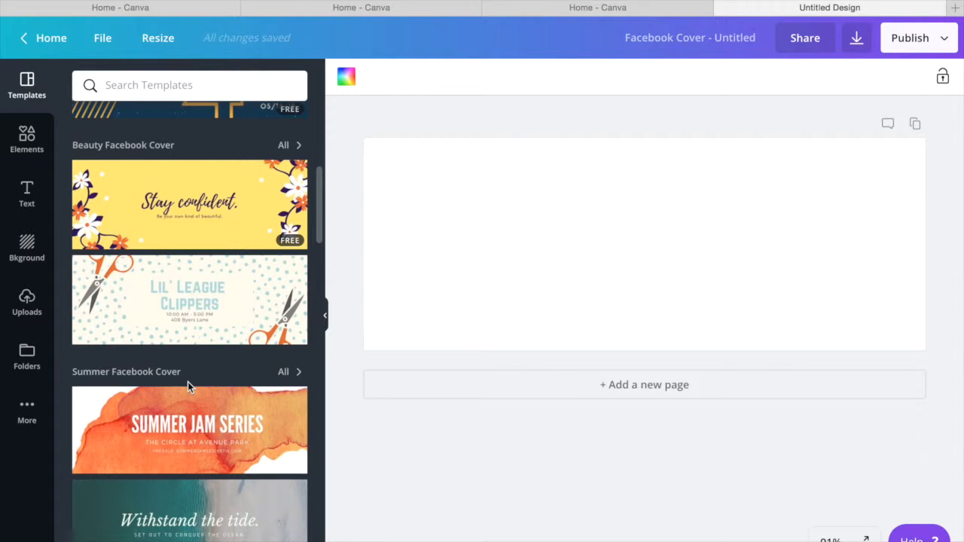
scroll(188, 381, down, 2)
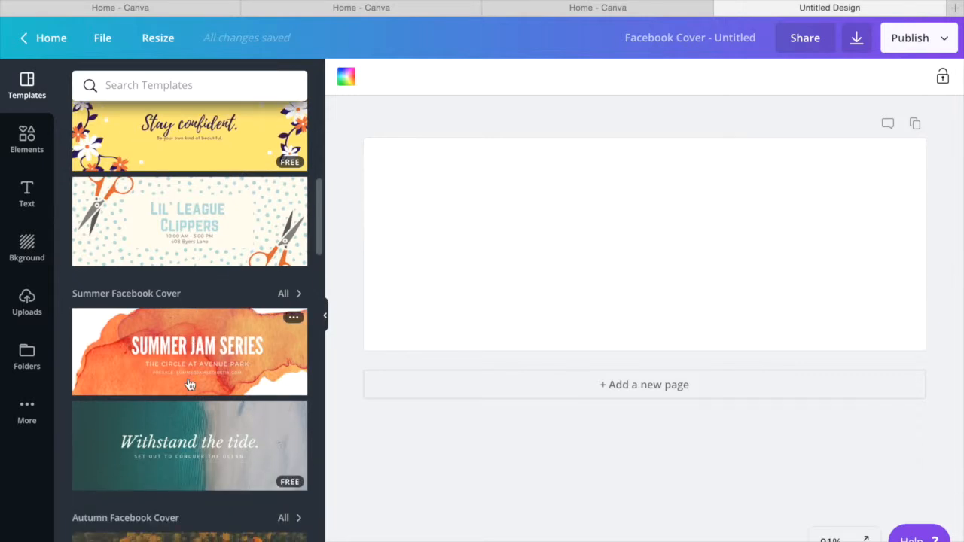
scroll(190, 385, down, 1)
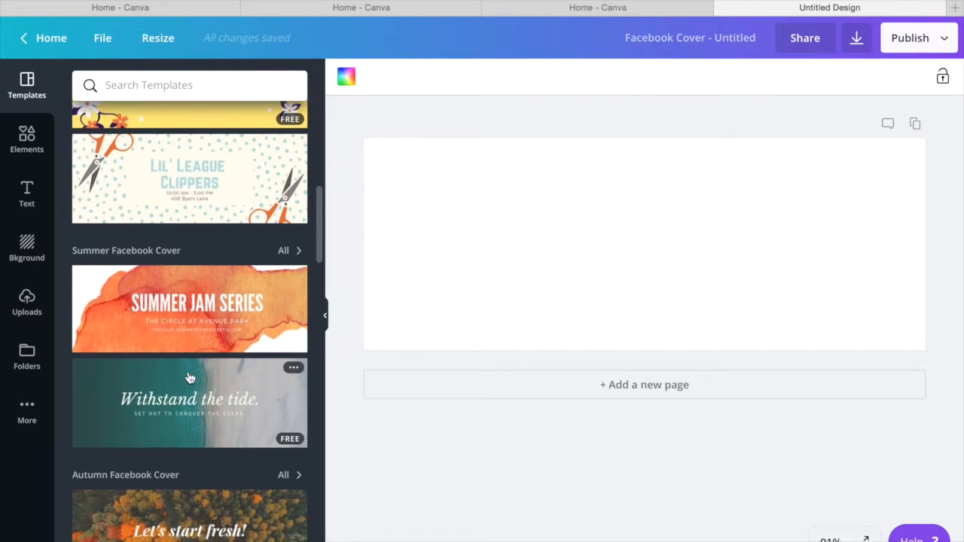
scroll(190, 378, down, 1)
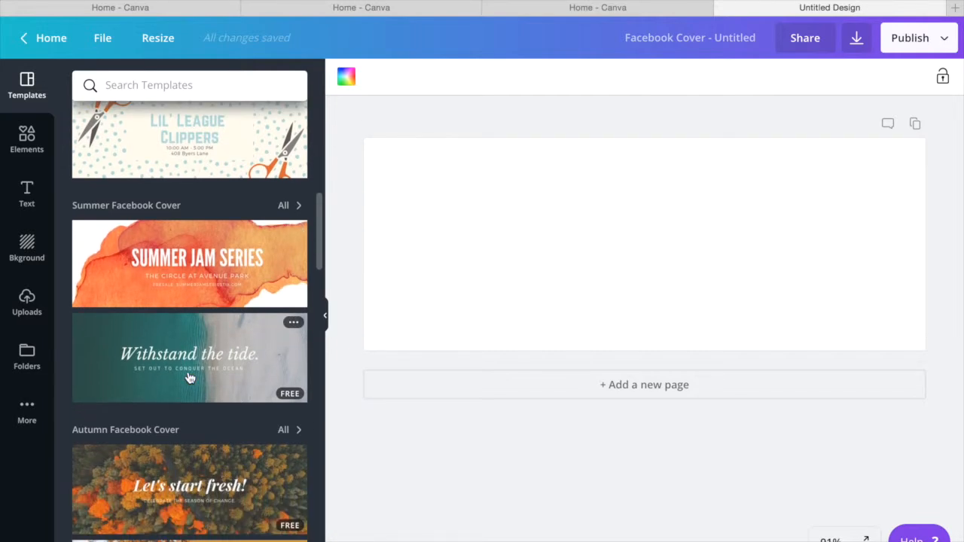
scroll(189, 377, down, 1)
scroll(189, 378, down, 2)
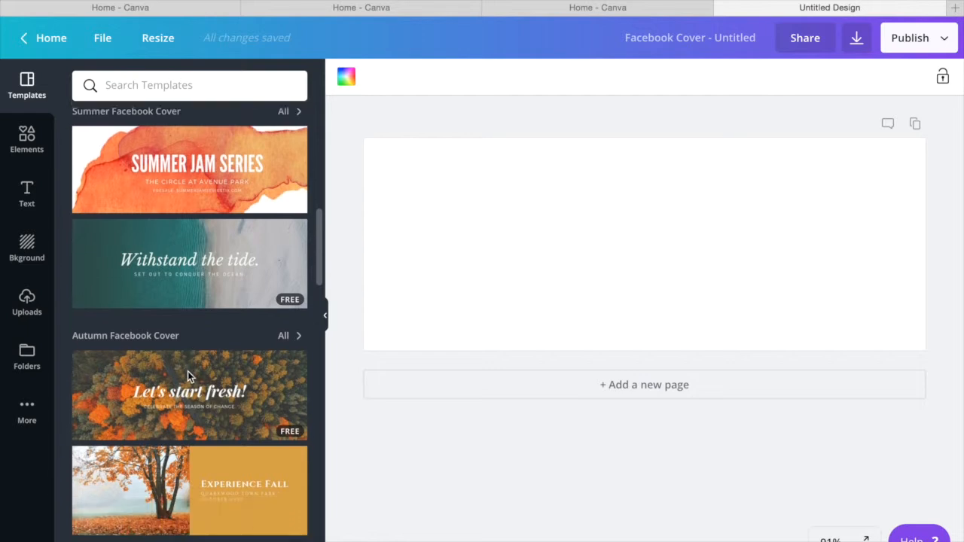
- Find the "Shopping for Greens?" template with the three fruit photos further down the list and apply it to the blank cover
scroll(189, 377, down, 3)
scroll(189, 377, down, 2)
scroll(189, 376, down, 15)
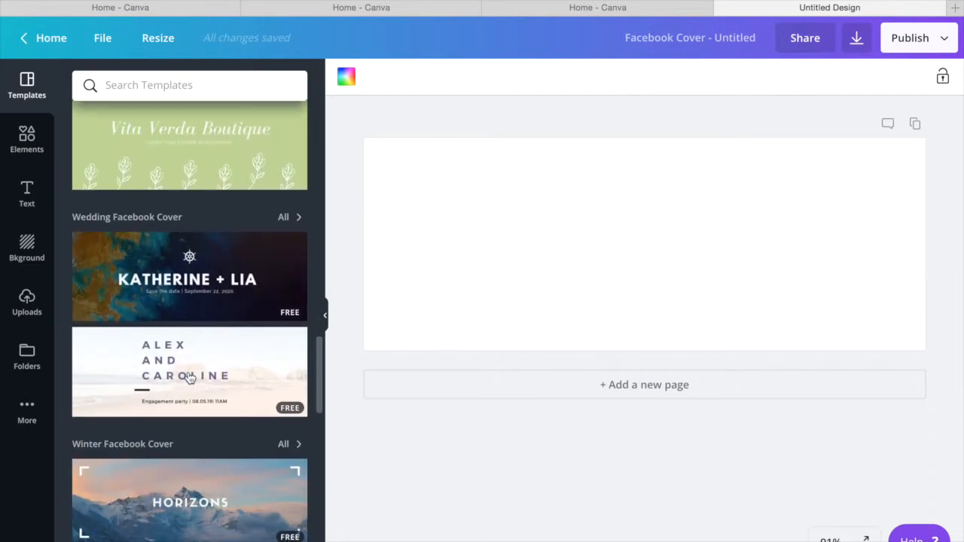
scroll(189, 377, down, 14)
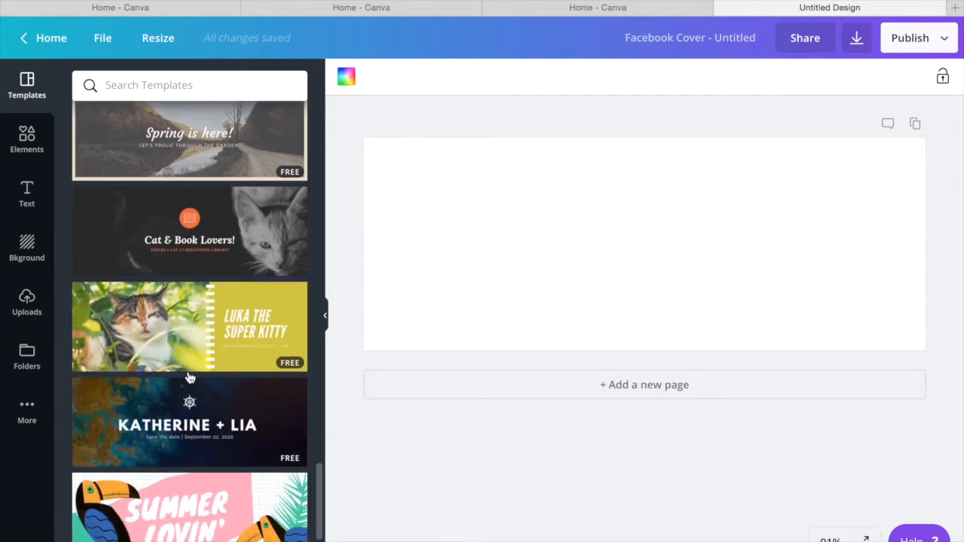
scroll(189, 376, down, 11)
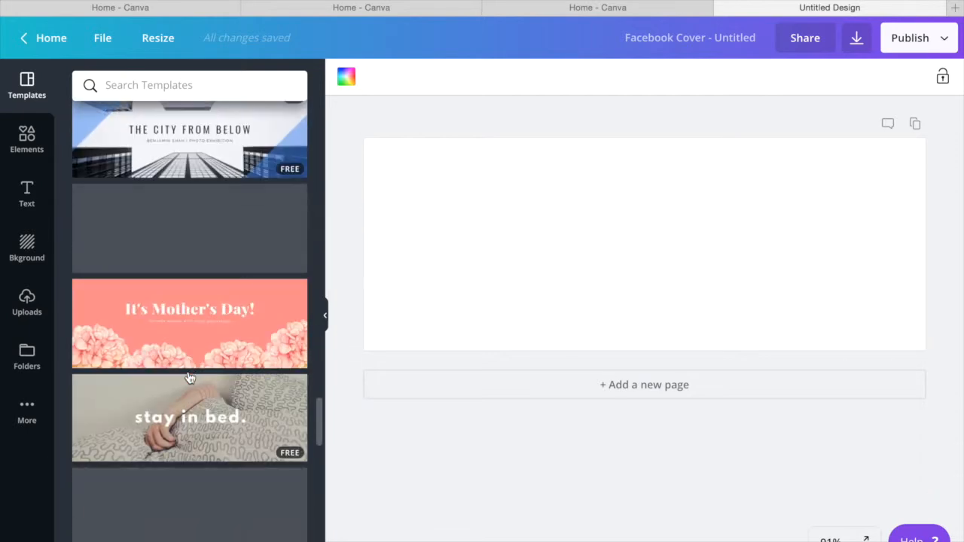
scroll(187, 372, down, 15)
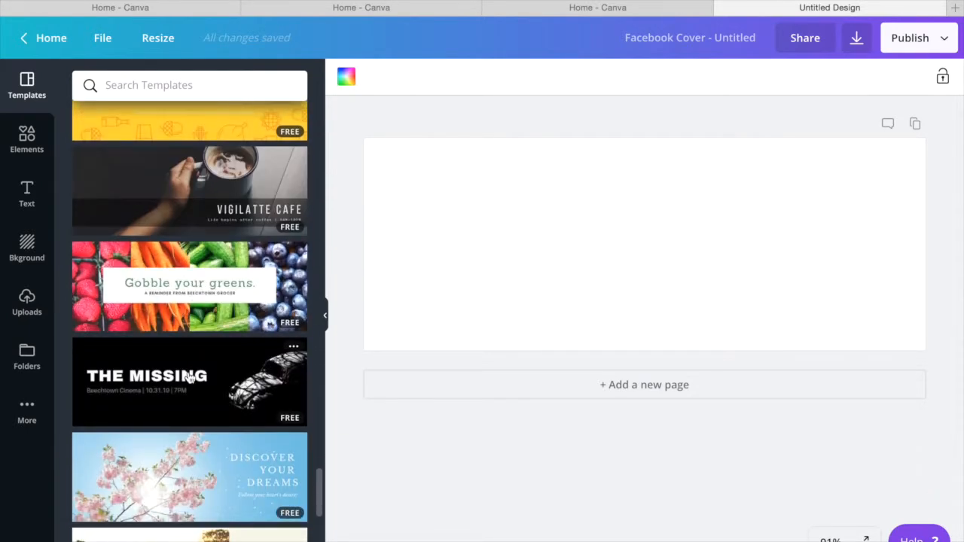
scroll(188, 377, down, 7)
scroll(188, 377, down, 13)
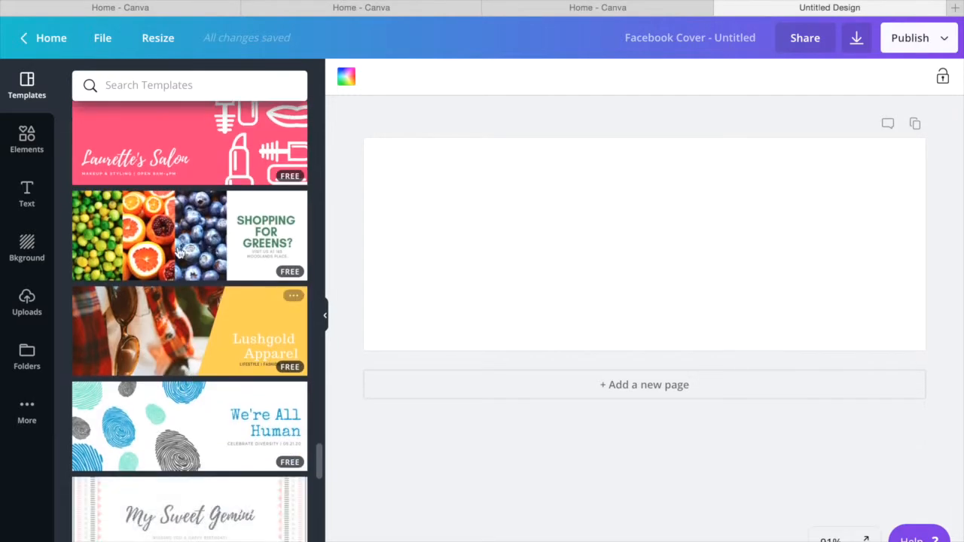
click(169, 219)
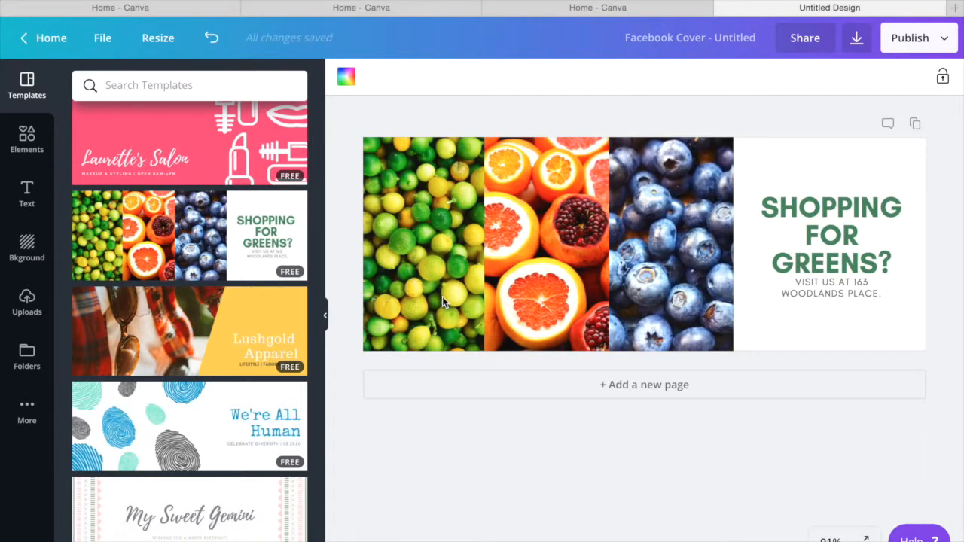
- Try repositioning the lime photo and the citrus photo inside their frames
double_click(437, 223)
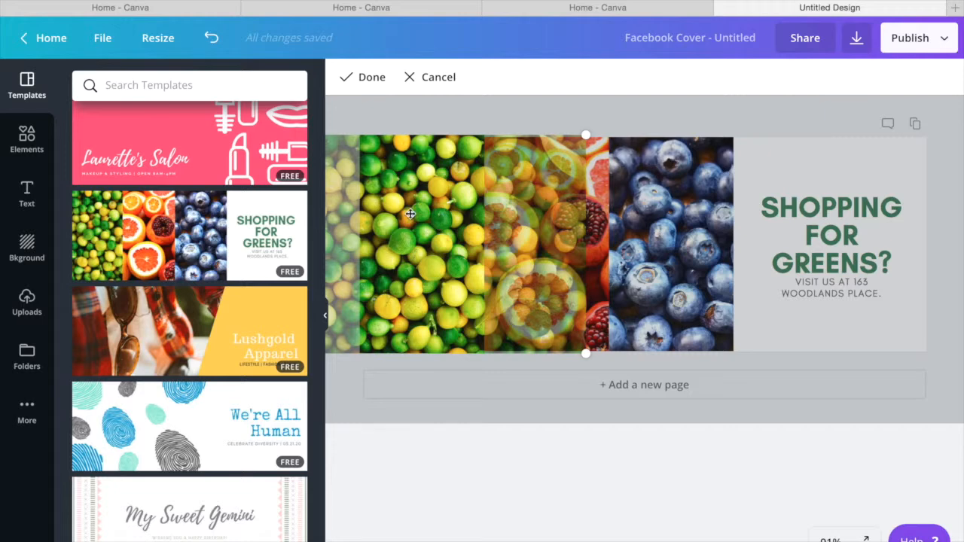
mouse_move(410, 215)
mouse_down()
mouse_move(500, 199)
mouse_move(404, 198)
mouse_up()
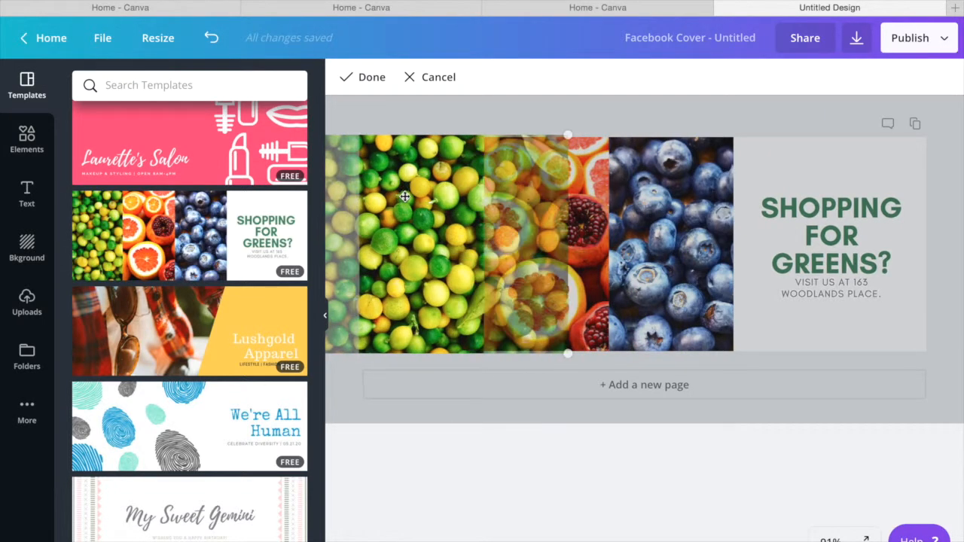
click(579, 218)
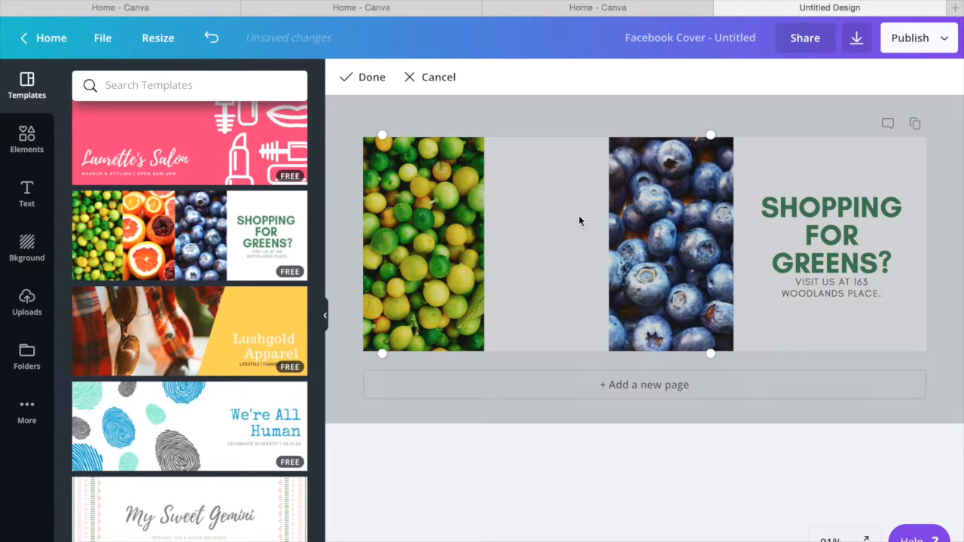
double_click(579, 218)
drag(579, 219, 486, 215)
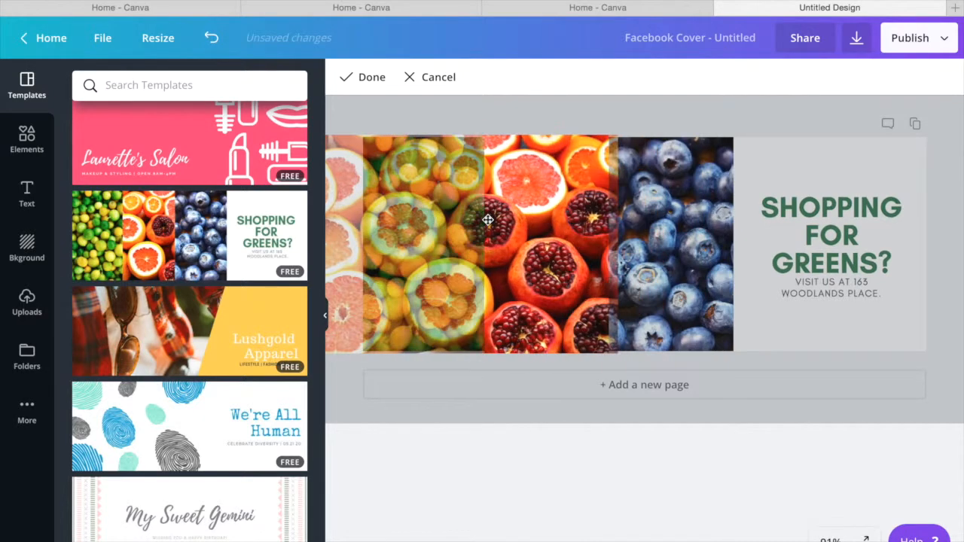
double_click(580, 228)
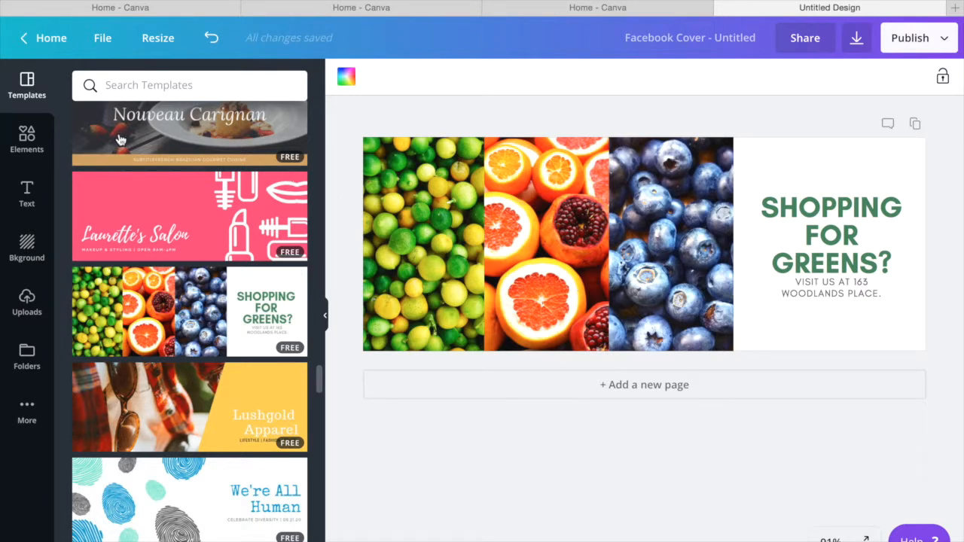
- Search the elements library for "fitness training"
click(32, 143)
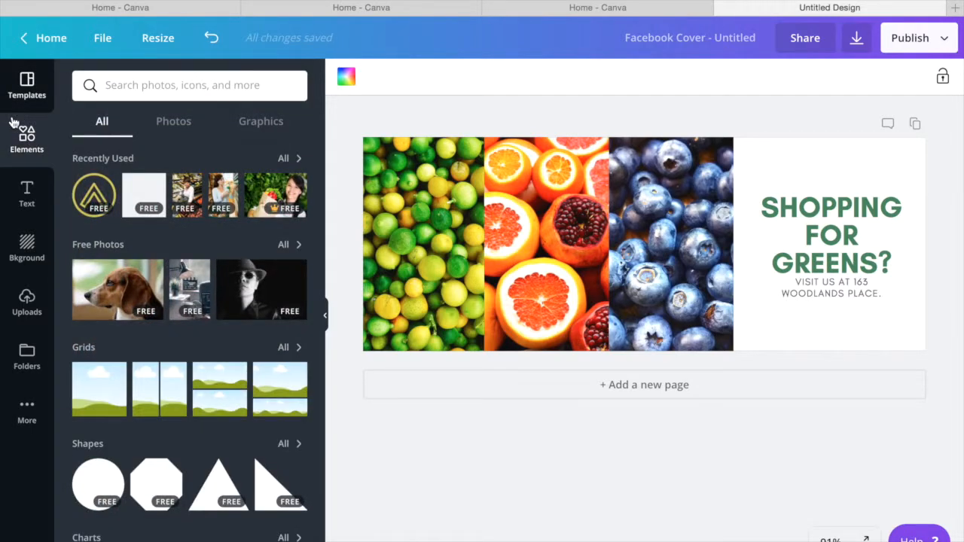
click(131, 84)
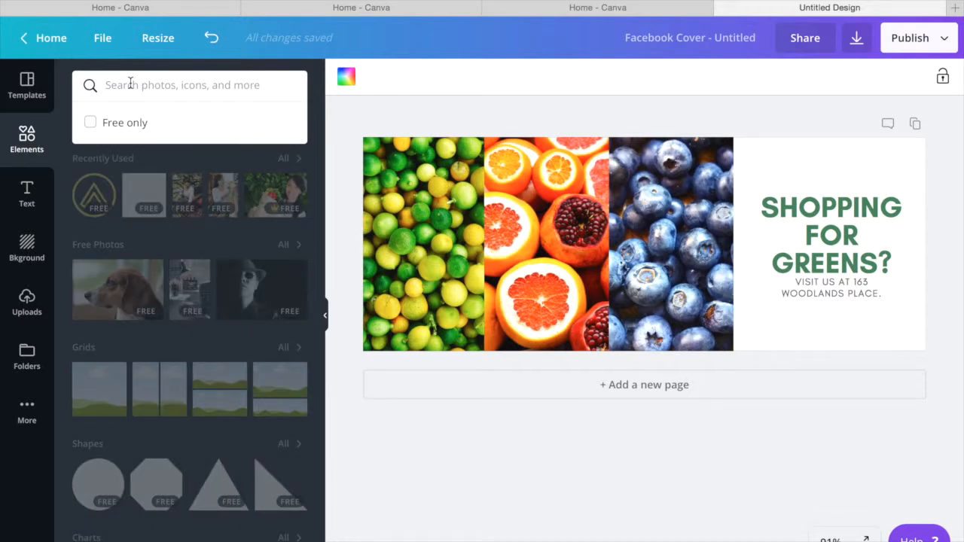
text(fitness tra)
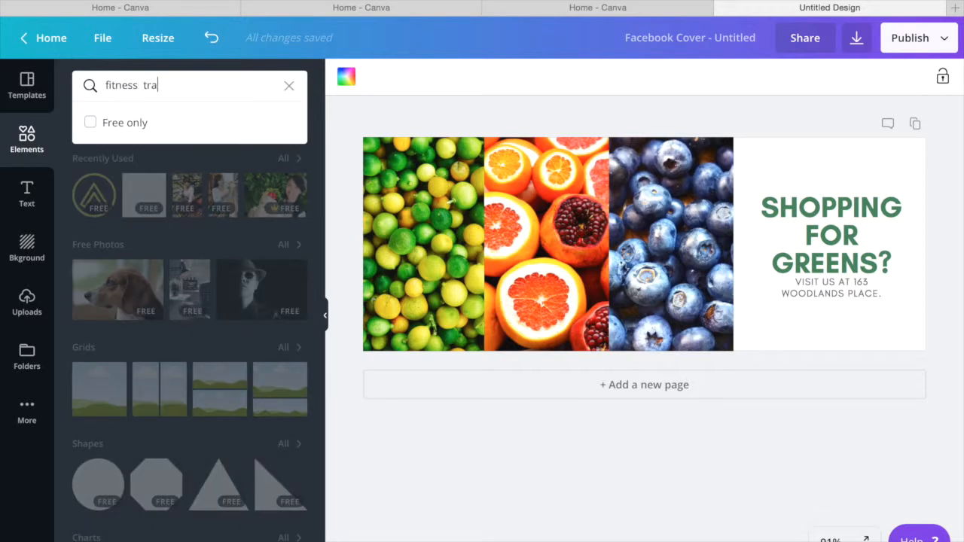
text(ining)
click(91, 123)
click(336, 130)
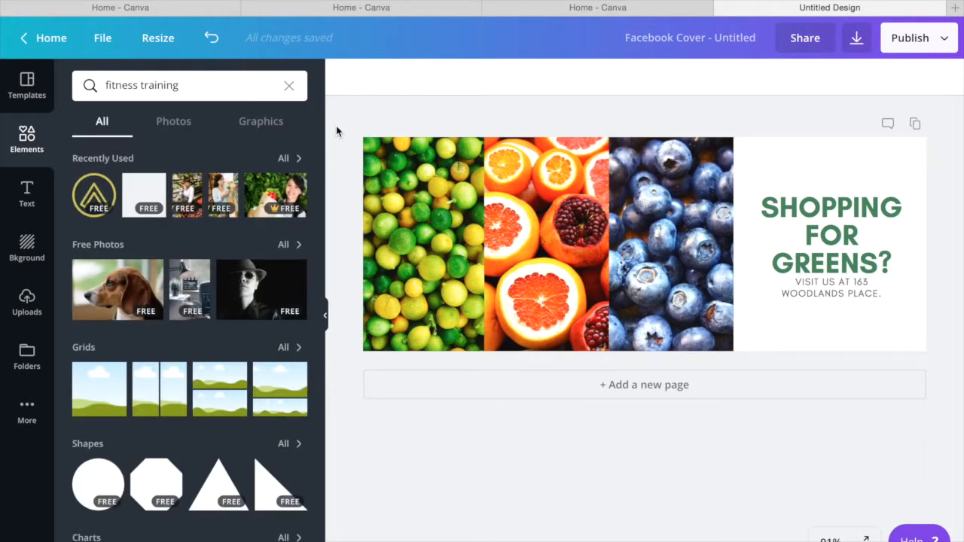
- Browse the fitness photos and Recently Used images, and replace the lime photo with the woman in a blue tank top holding a dumbbell
click(174, 122)
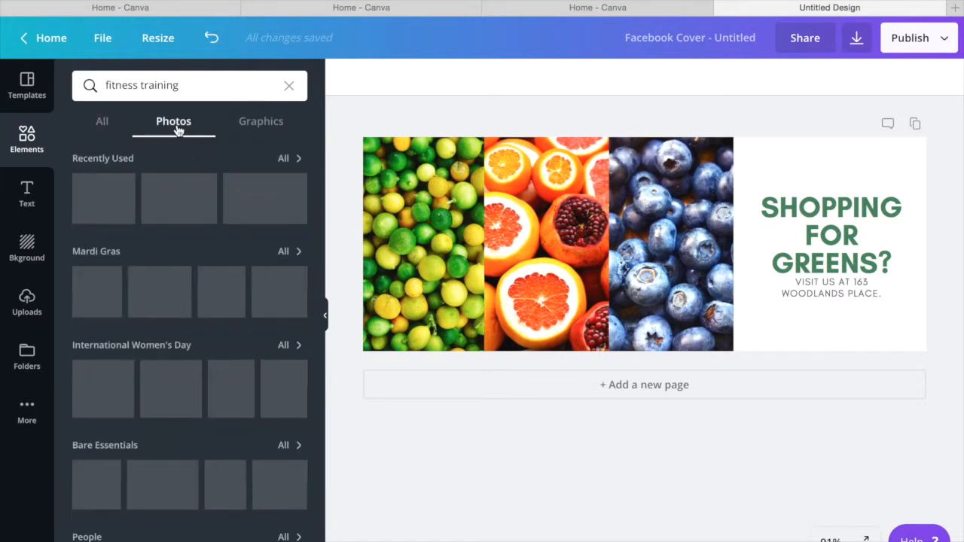
scroll(140, 375, down, 5)
scroll(140, 374, down, 5)
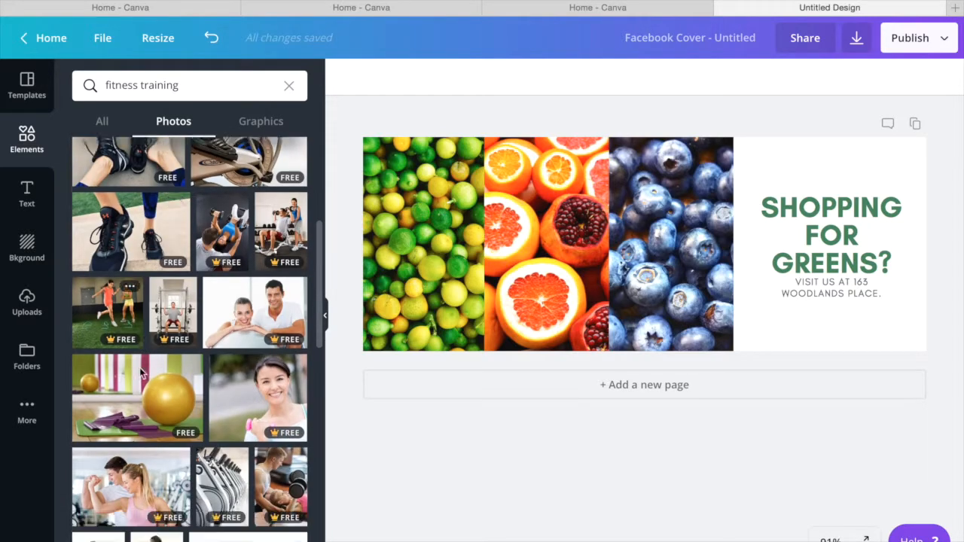
scroll(140, 374, down, 6)
scroll(140, 375, down, 10)
scroll(140, 374, down, 5)
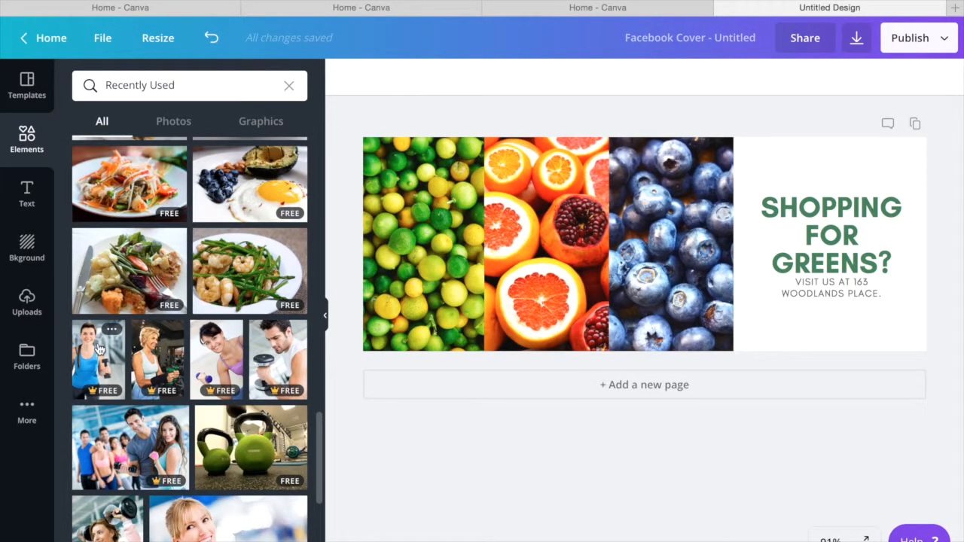
drag(98, 348, 386, 256)
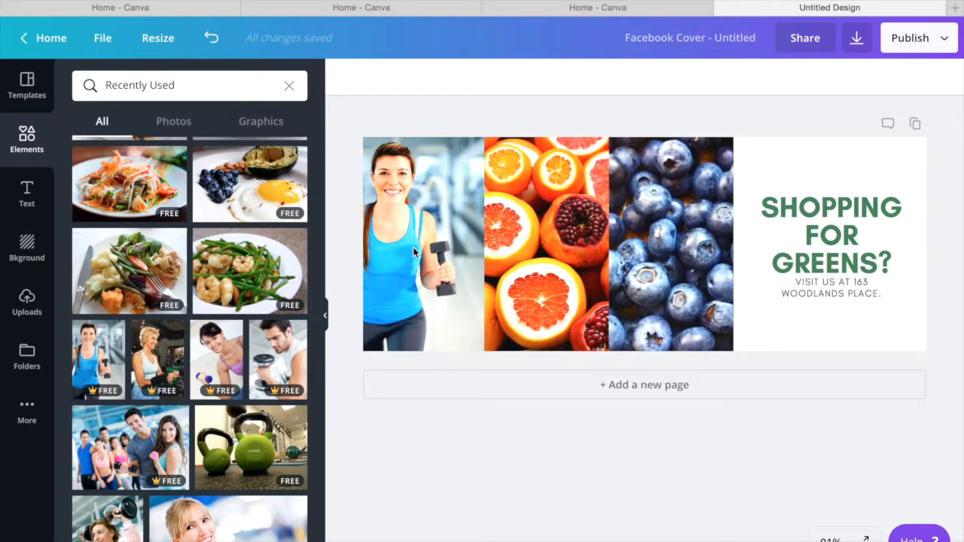
- Shift the woman's photo slightly to the right inside its frame so that she is better centred
double_click(413, 249)
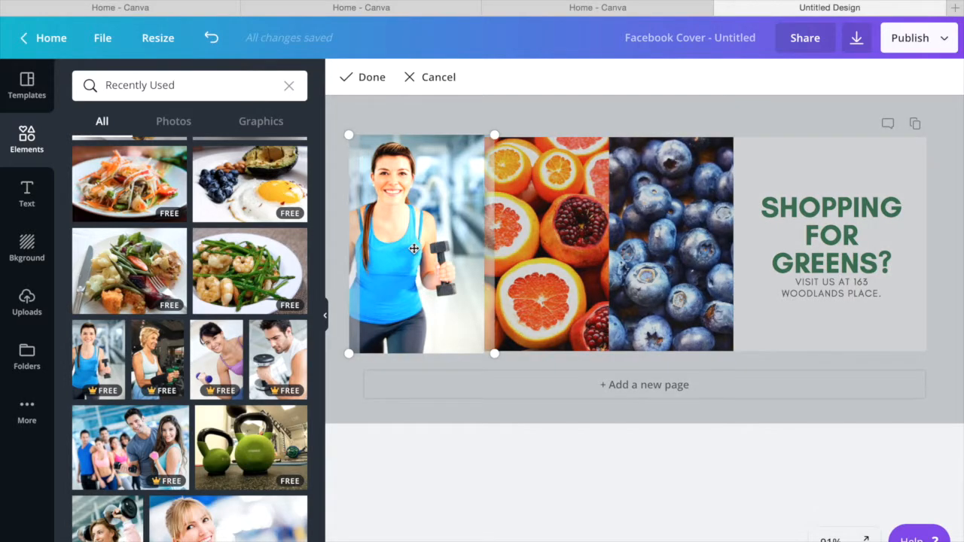
drag(414, 250, 424, 249)
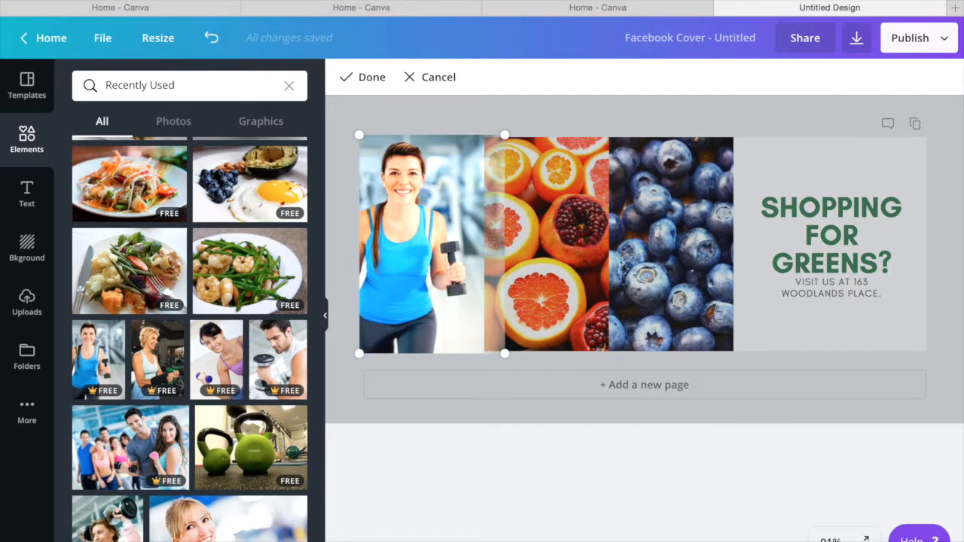
click(344, 250)
- Replace the citrus photo in the middle frame with the Recently Used photo of seasoned raw chicken on a cutting board
scroll(241, 165, down, 5)
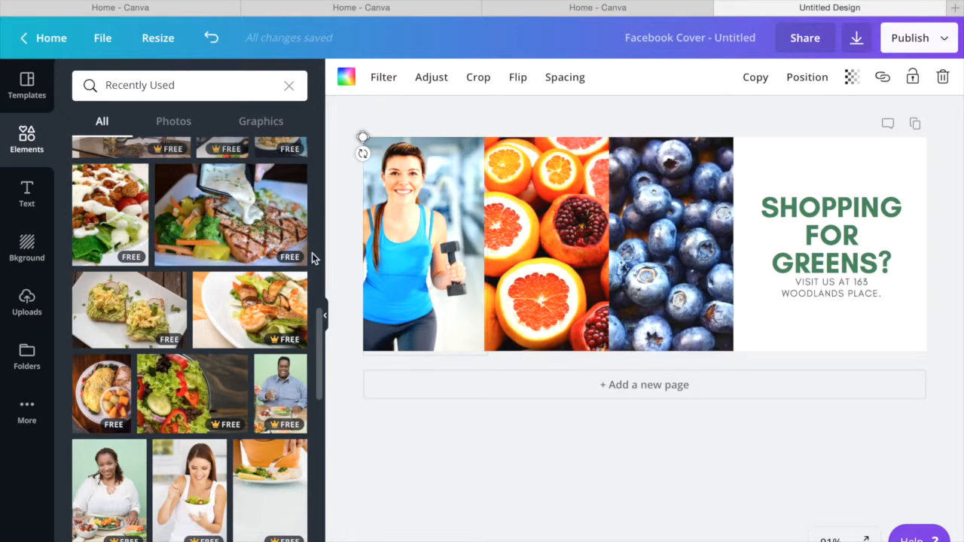
scroll(268, 238, down, 10)
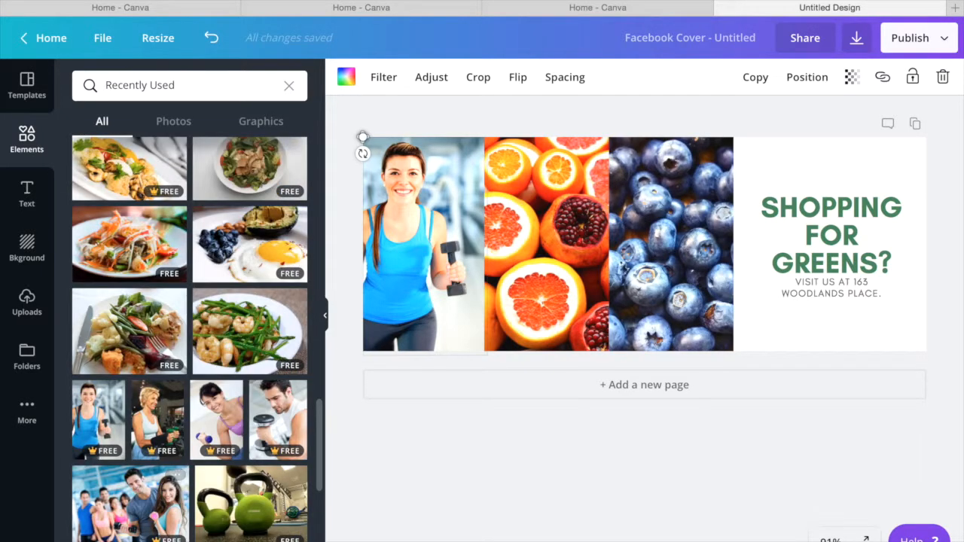
scroll(220, 316, down, 10)
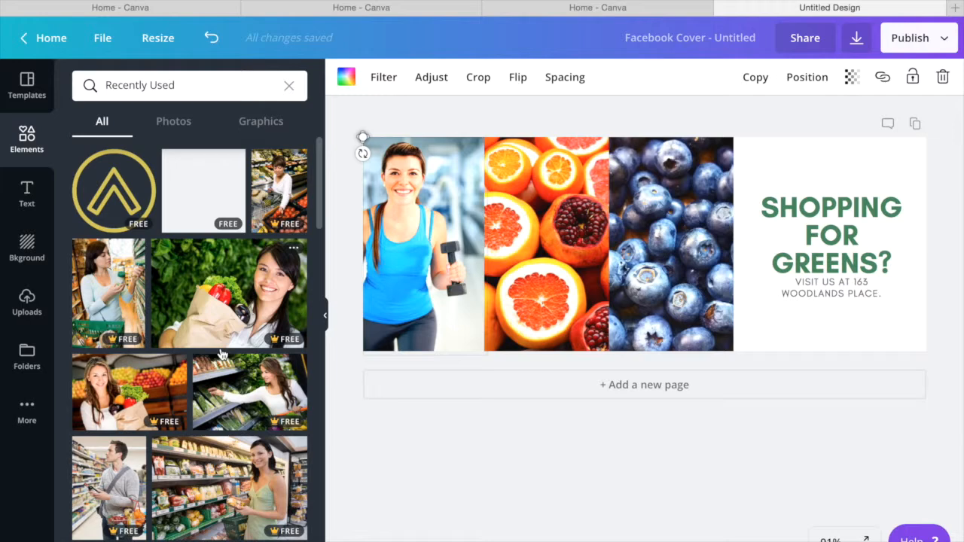
scroll(222, 353, down, 5)
drag(503, 292, 572, 284)
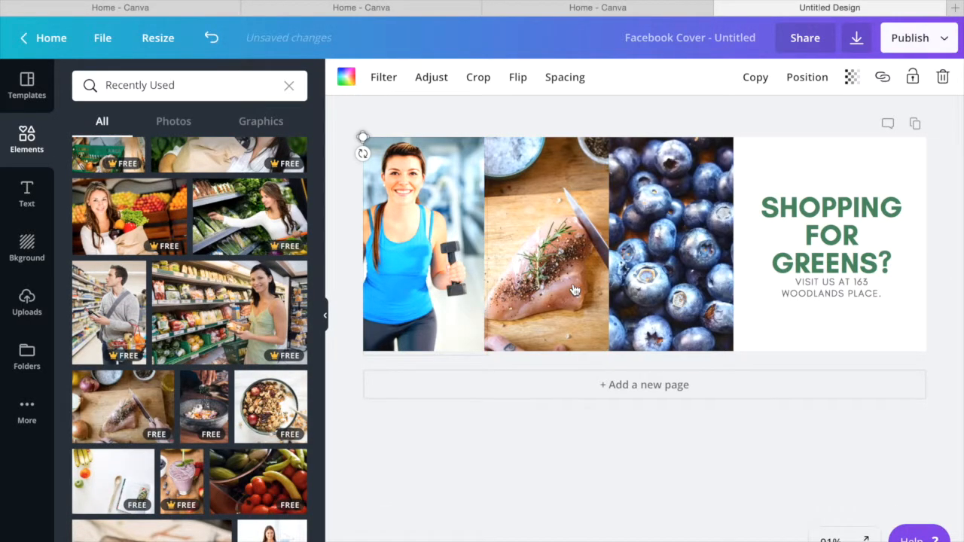
- Replace the blueberry photo with the Recently Used photo of the short-haired woman in white shopping for tomatoes
scroll(192, 452, down, 5)
scroll(192, 452, down, 4)
scroll(192, 452, up, 10)
scroll(192, 452, up, 3)
drag(676, 181, 705, 185)
double_click(705, 185)
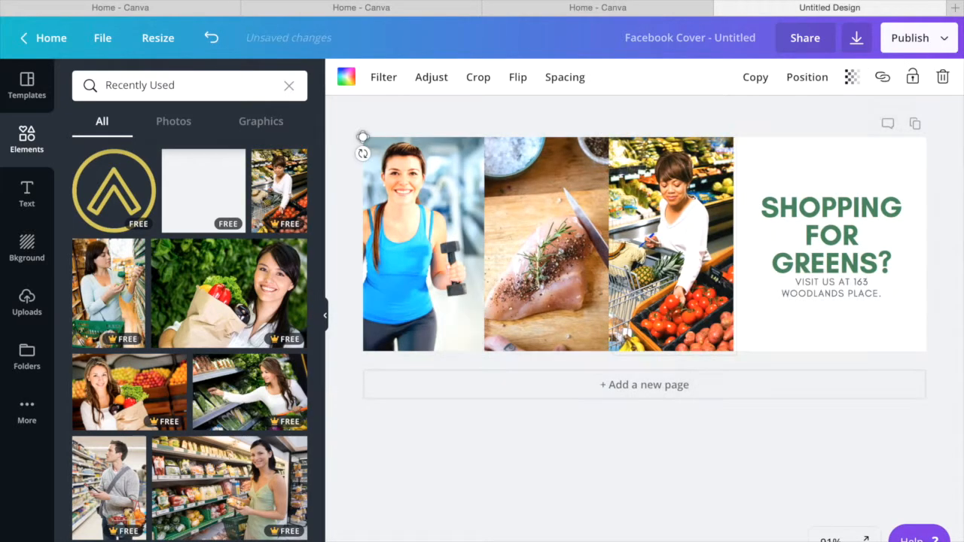
click(734, 121)
- Try the Whimsical filter and a transparency change on the fitness woman's photo, resetting the filter to None and transparency to 100
click(393, 77)
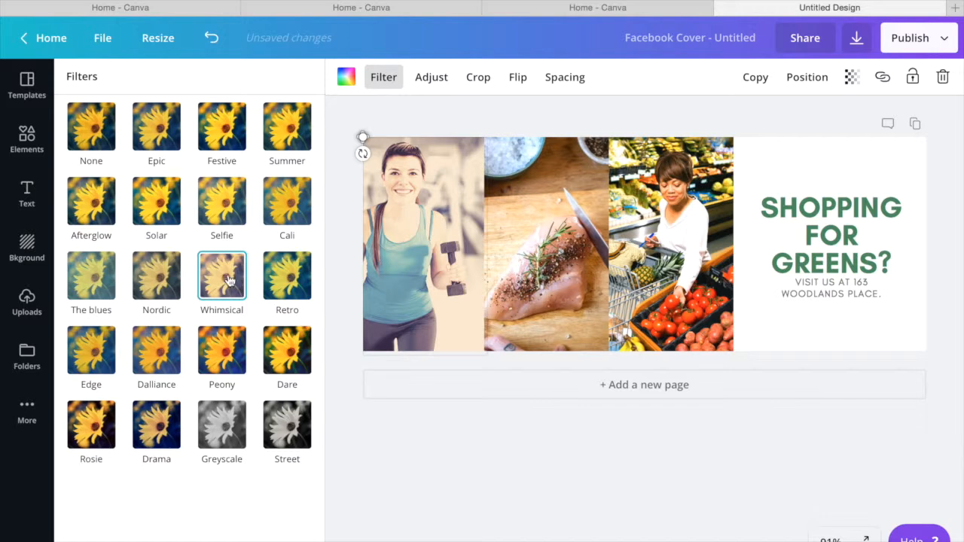
click(92, 142)
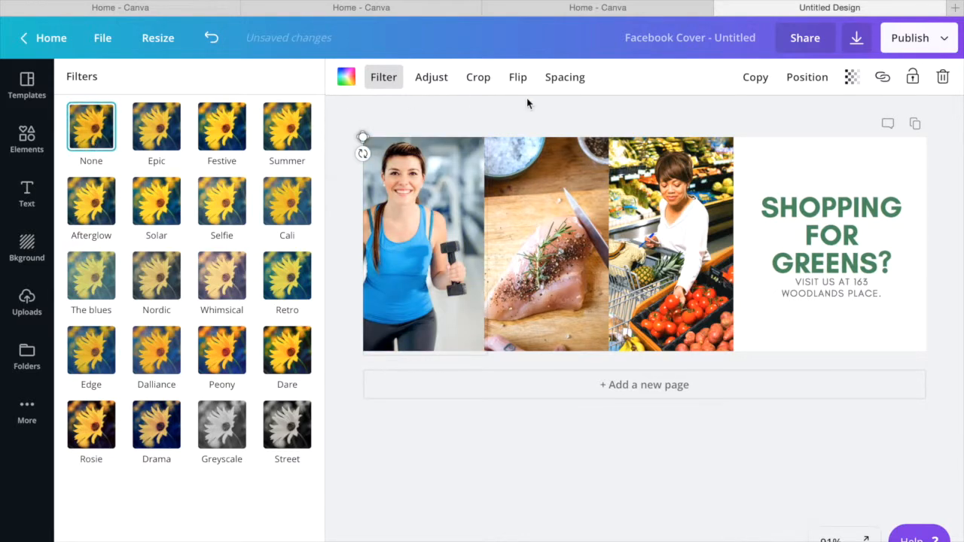
click(850, 78)
drag(818, 118, 853, 133)
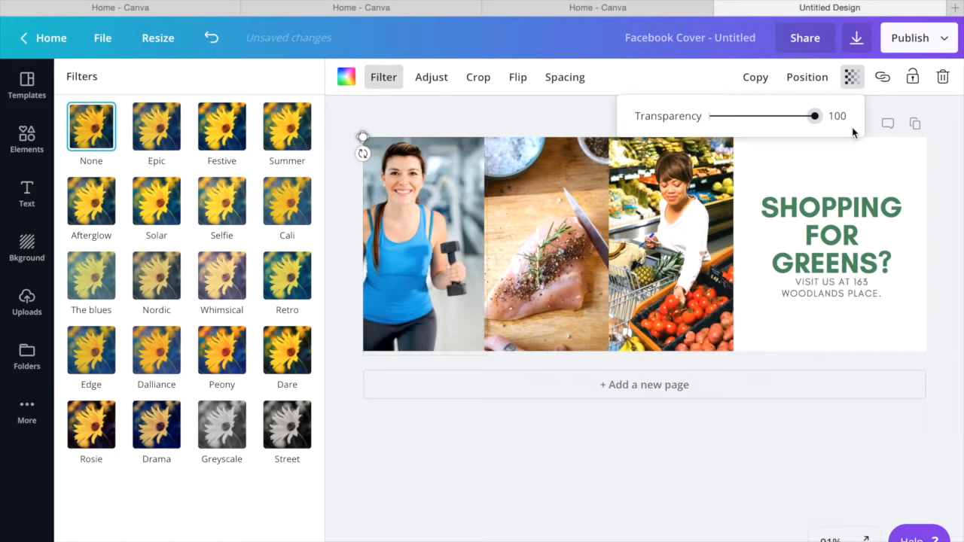
click(347, 118)
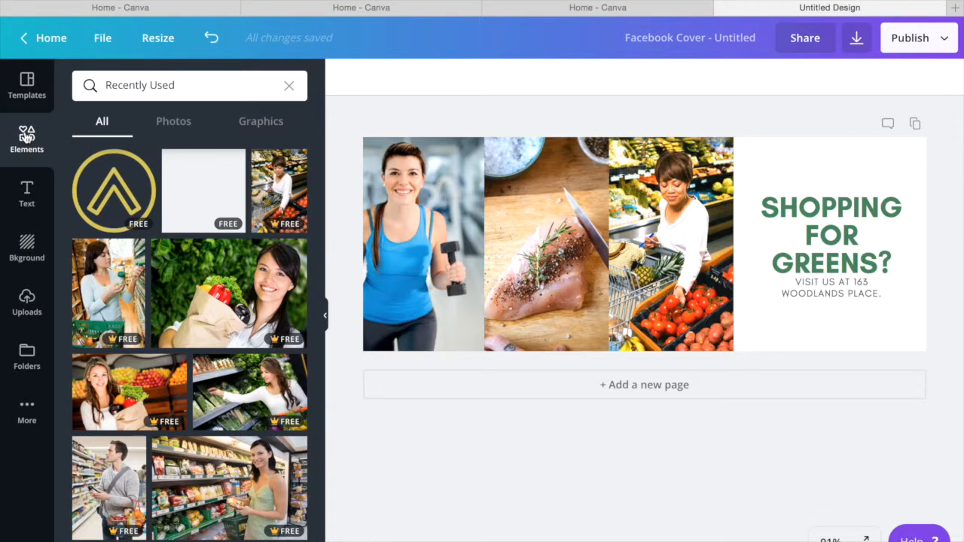
- Add the light grey square from the Shapes collection and stretch it to cover all three photos
click(289, 90)
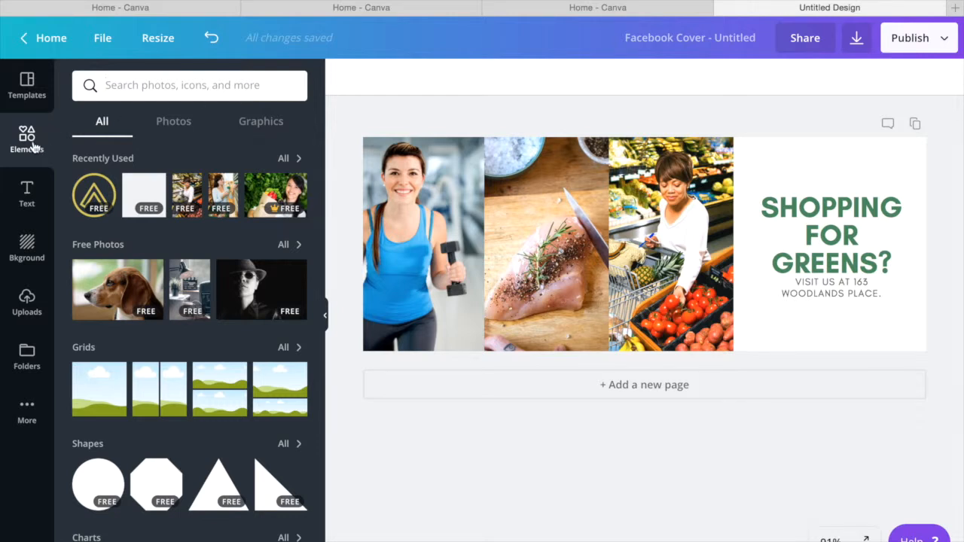
click(288, 444)
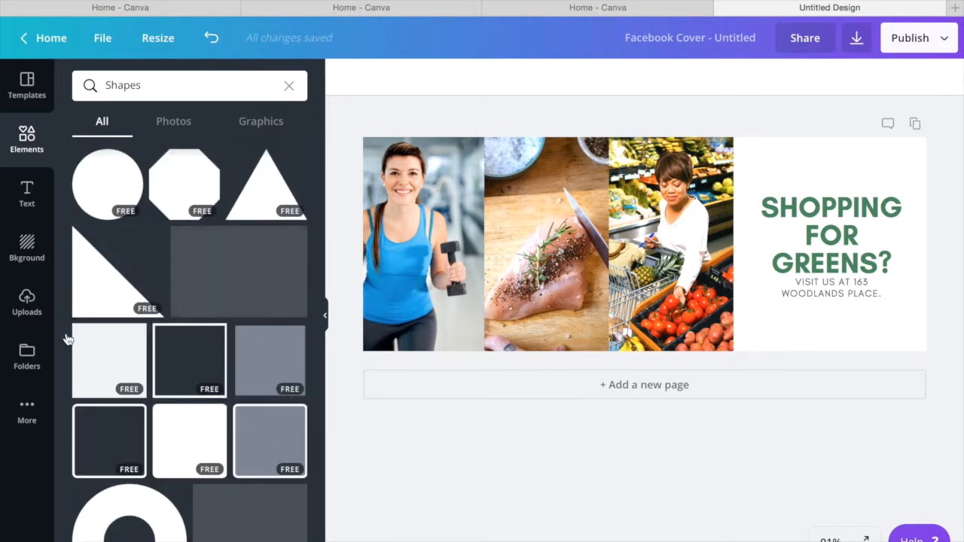
click(106, 352)
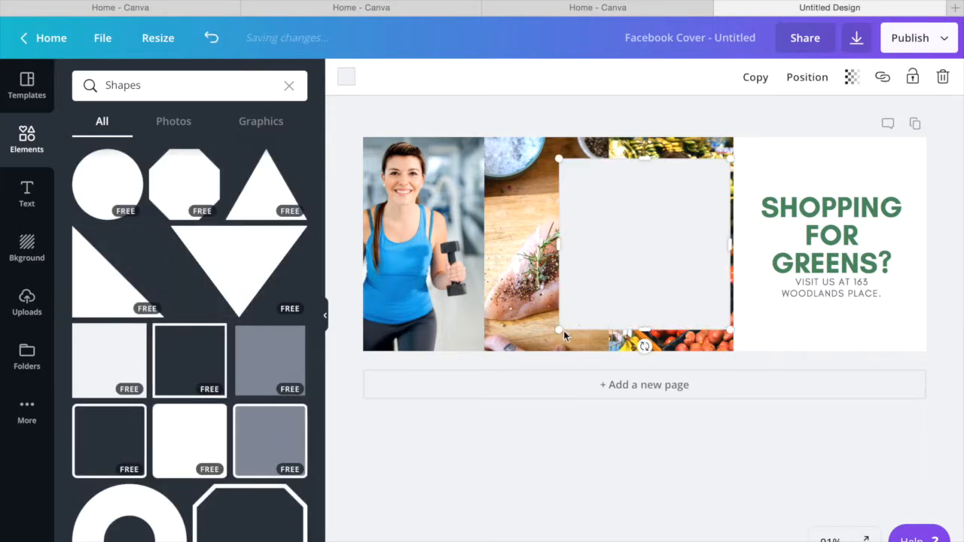
drag(556, 242, 362, 211)
drag(544, 157, 540, 131)
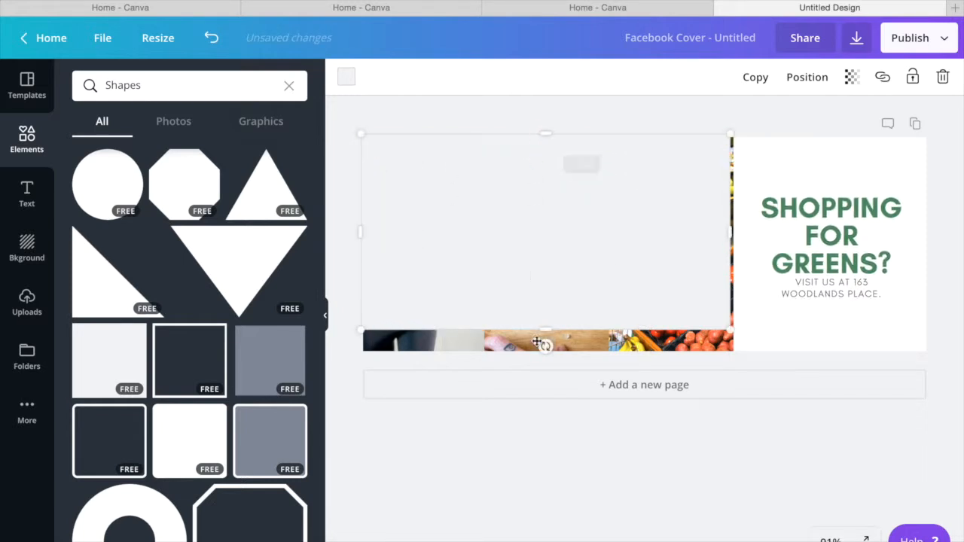
drag(545, 330, 545, 358)
drag(734, 245, 736, 244)
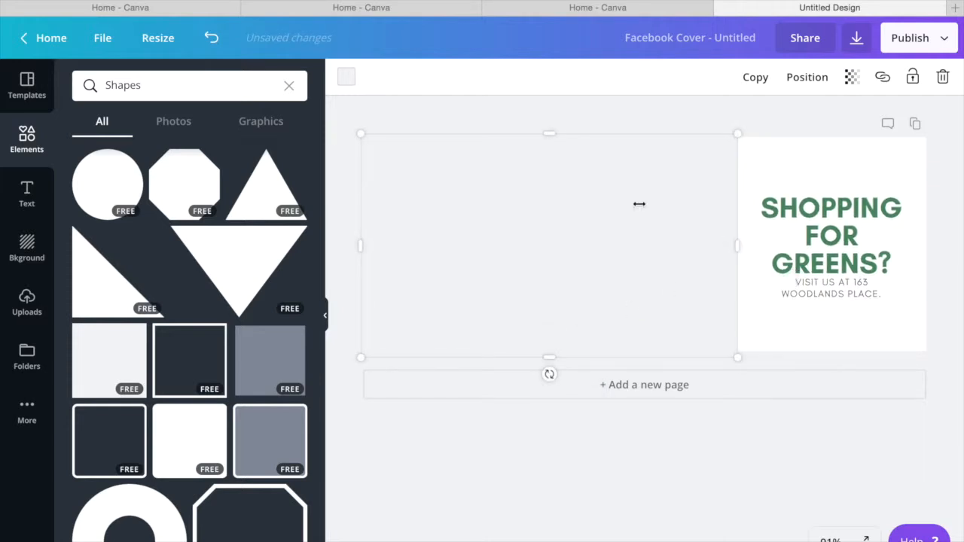
- Colour the square over the photos bright blue and set its transparency to 19
click(354, 79)
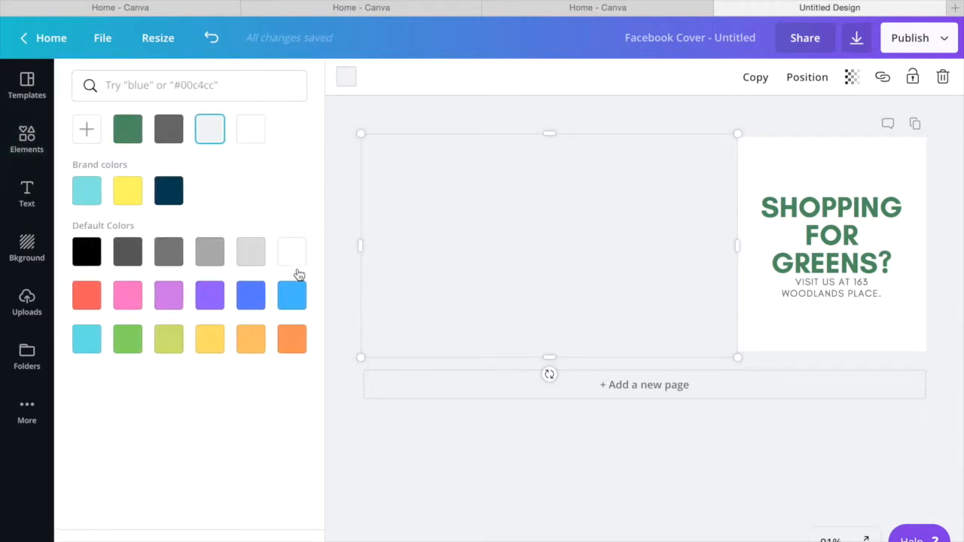
click(293, 295)
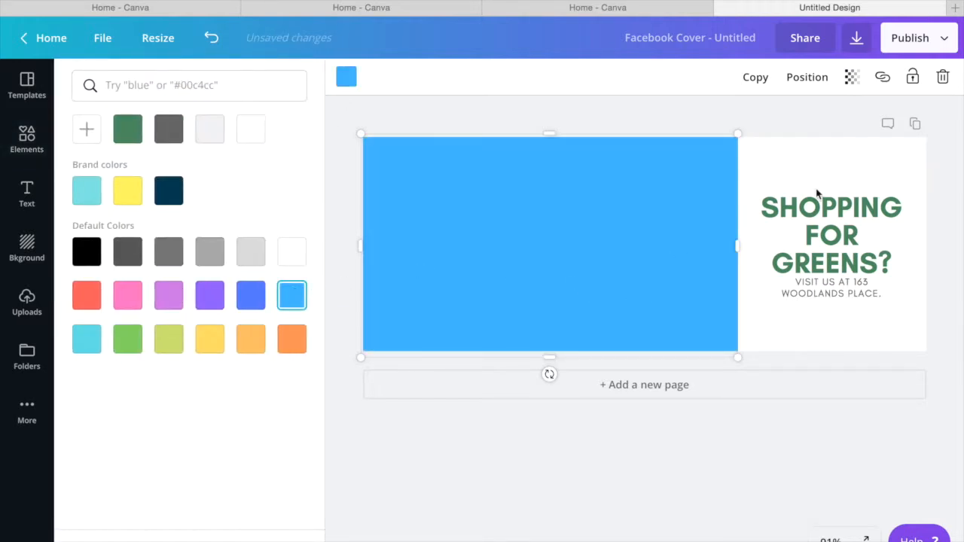
click(854, 78)
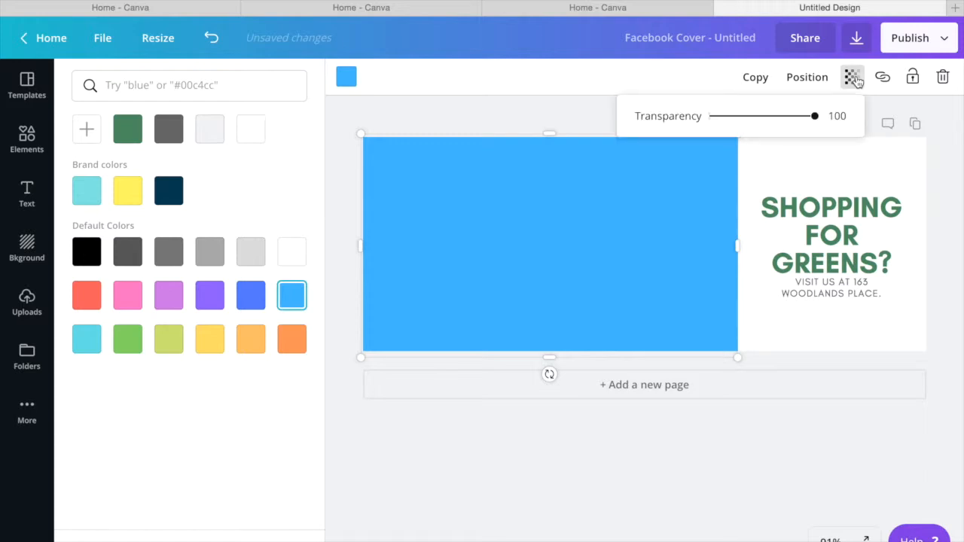
drag(794, 121, 696, 114)
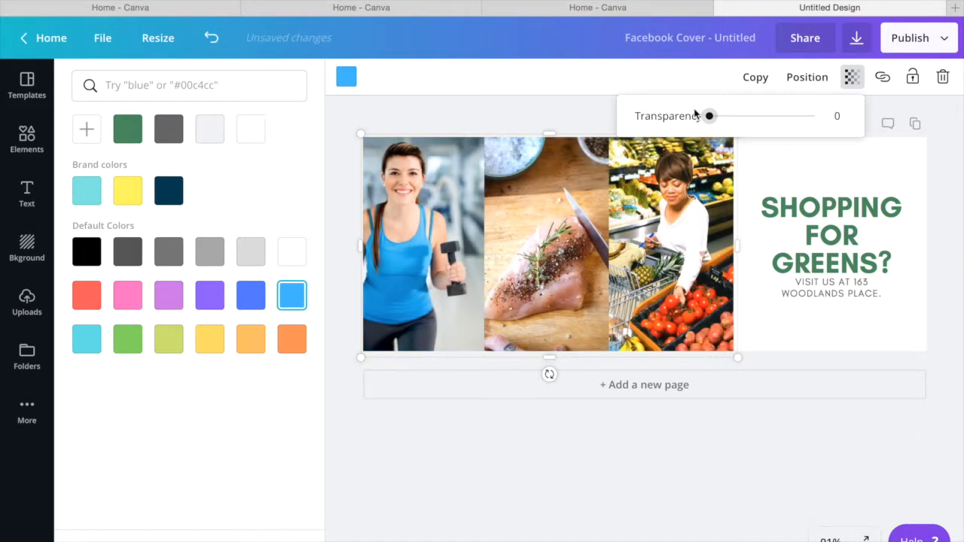
drag(696, 115, 729, 120)
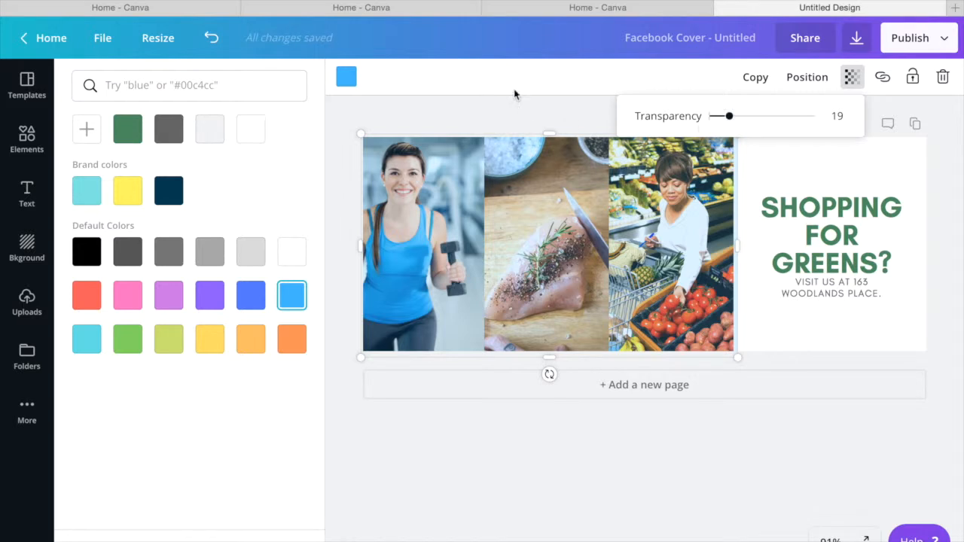
- Narrow the blue overlay so its edge ends flush with the grocery shopper's photo
click(742, 254)
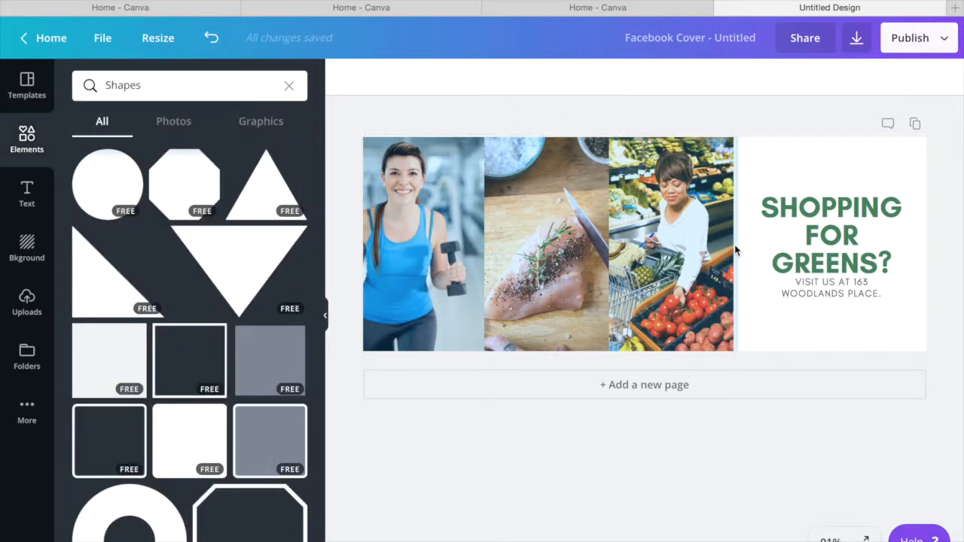
click(734, 246)
mouse_move(734, 244)
mouse_down()
mouse_move(742, 245)
mouse_move(734, 245)
mouse_up()
click(671, 118)
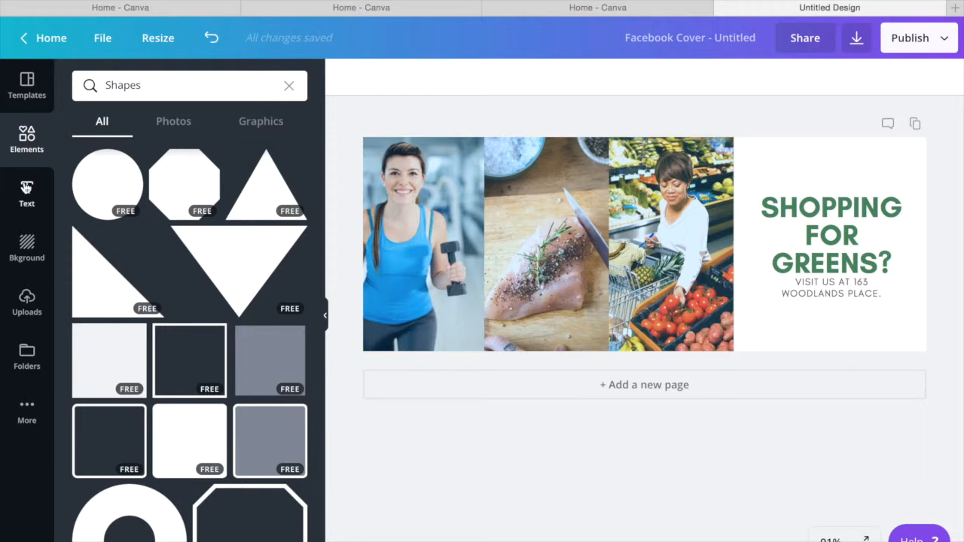
- Add the "Bare Organics" text combination to the cover and ungroup it
click(27, 188)
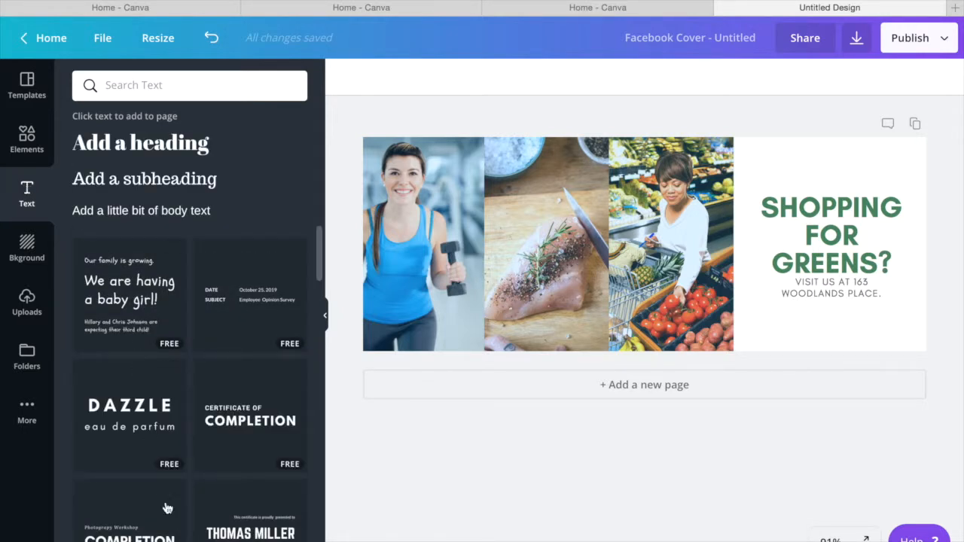
scroll(171, 522, down, 3)
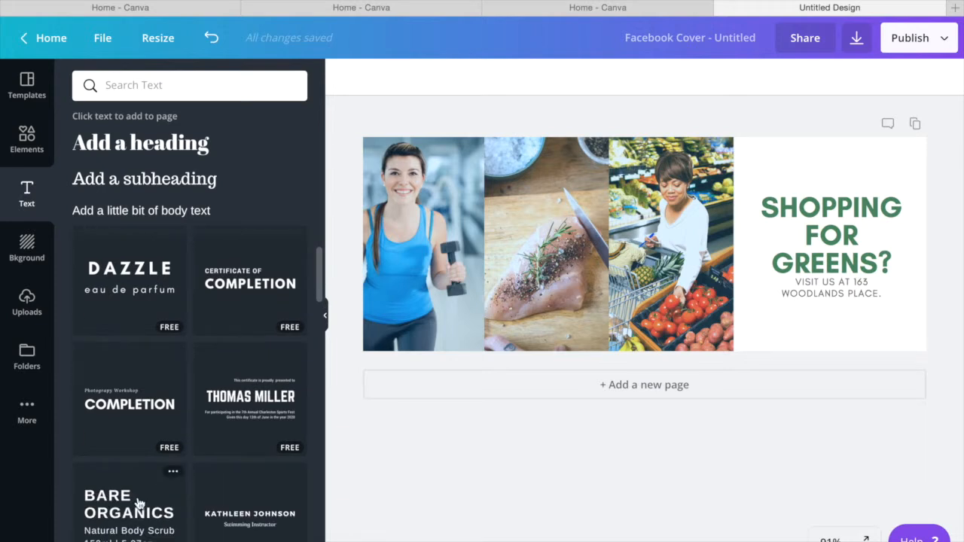
click(138, 503)
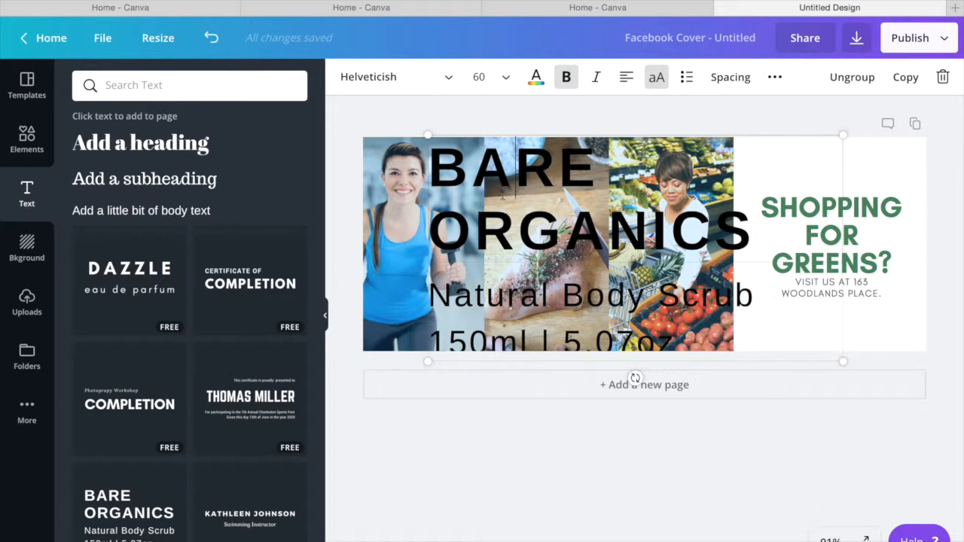
click(853, 77)
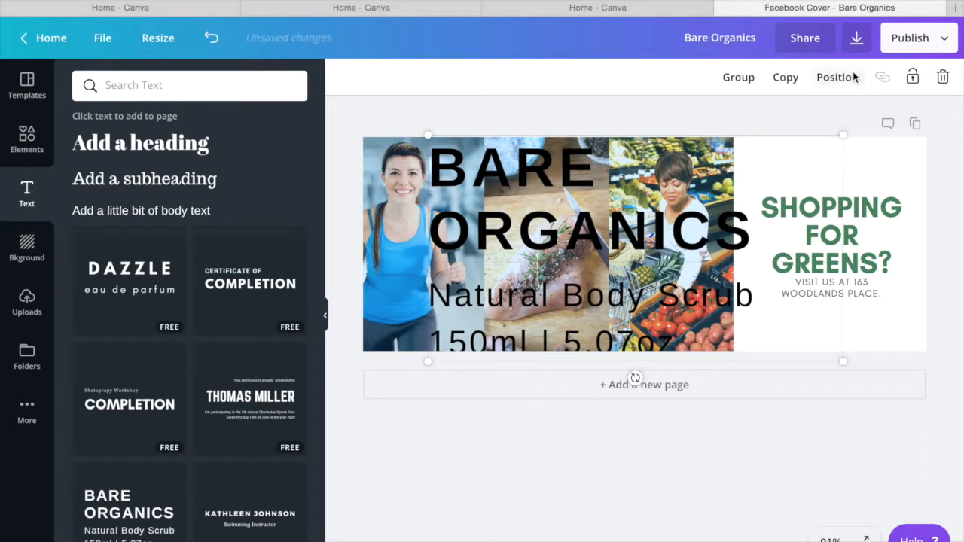
- Delete the "Natural Body Scrub 150ml | 5.07oz" text from the cover
click(868, 347)
click(684, 284)
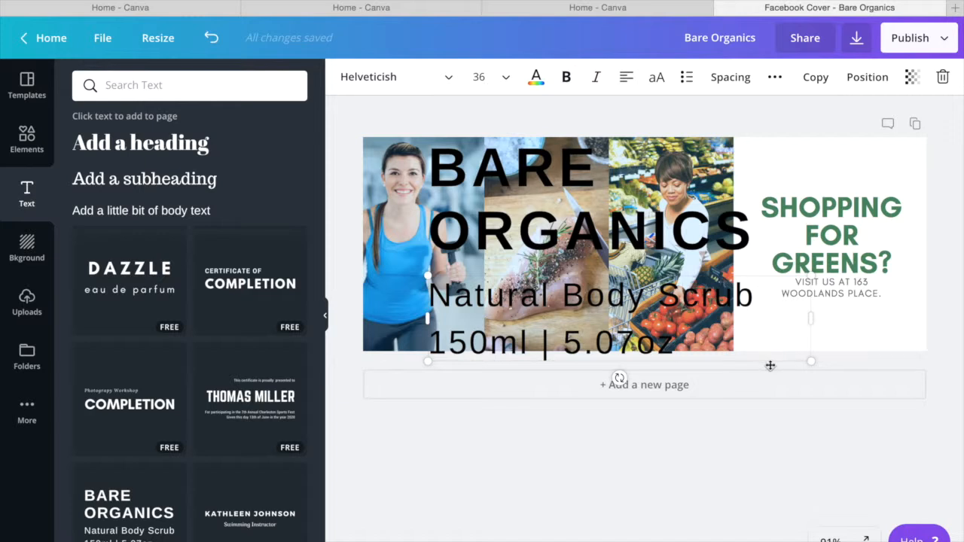
key(Delete)
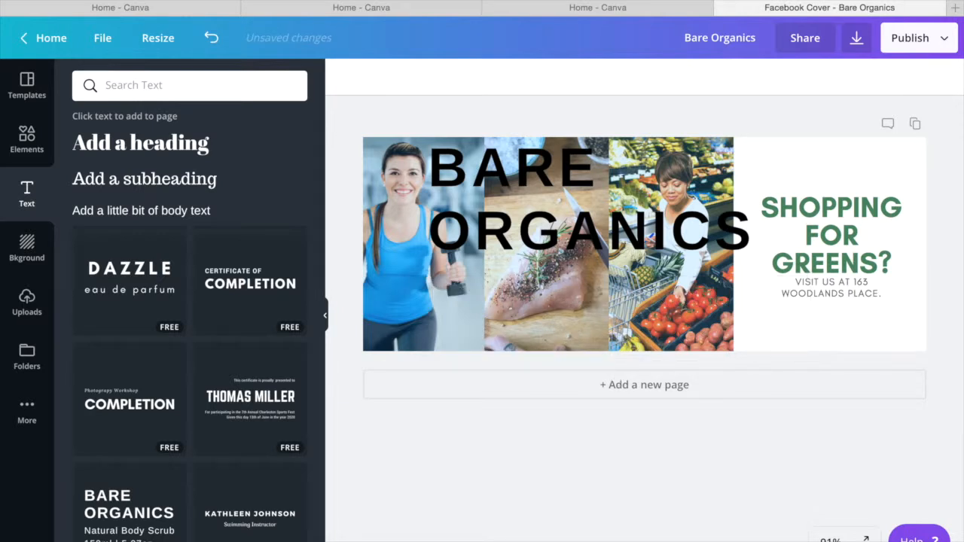
- Replace the "Bare Organics" heading text with "FITNESS TRAINING"
click(571, 180)
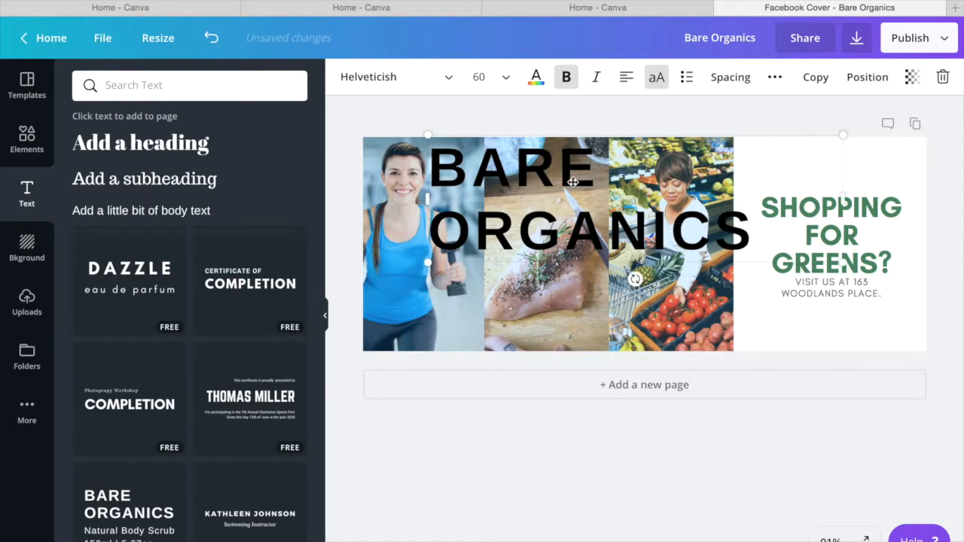
click(571, 179)
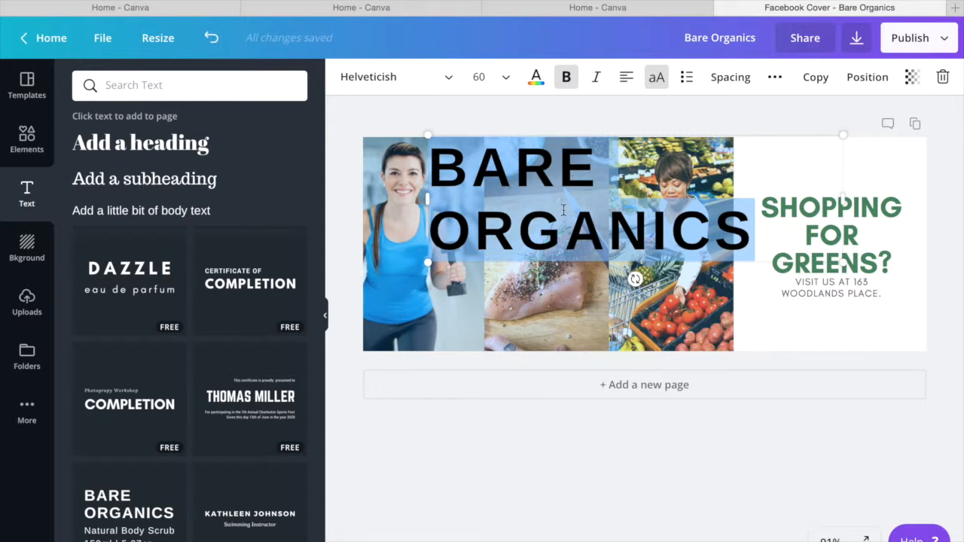
text(FITNES)
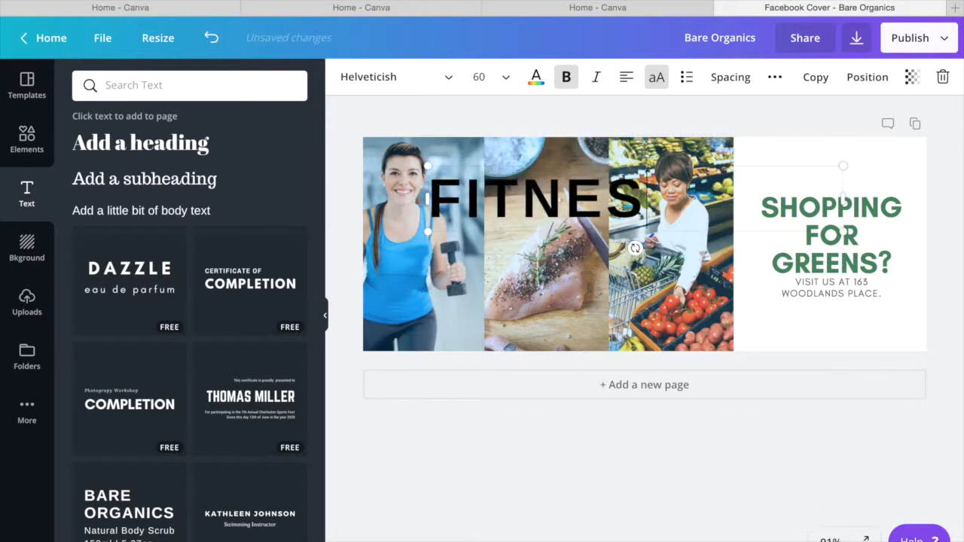
text(S TRAINING)
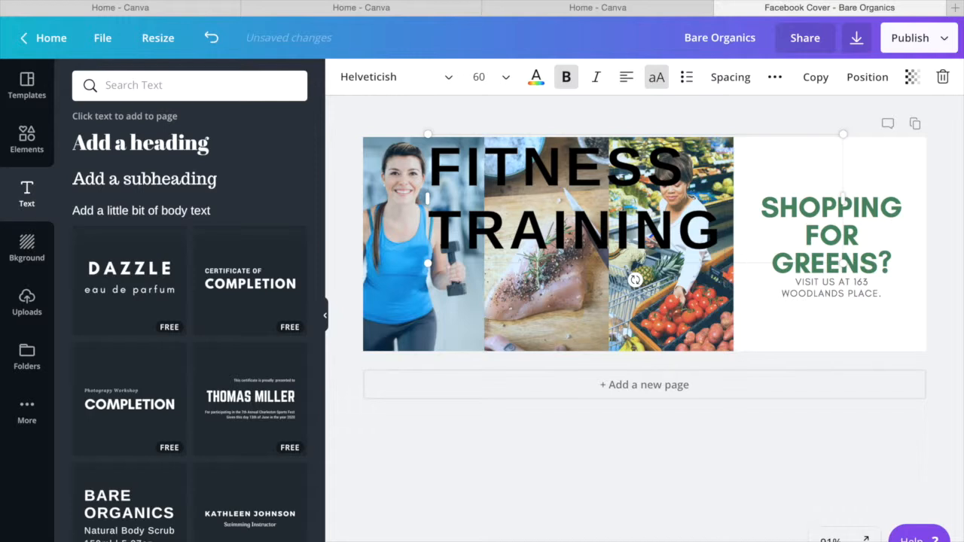
- Set the "FITNESS TRAINING" text to size 12 and move it onto the lower part of the photo of the woman with the dumbbell
key(ctrl+a)
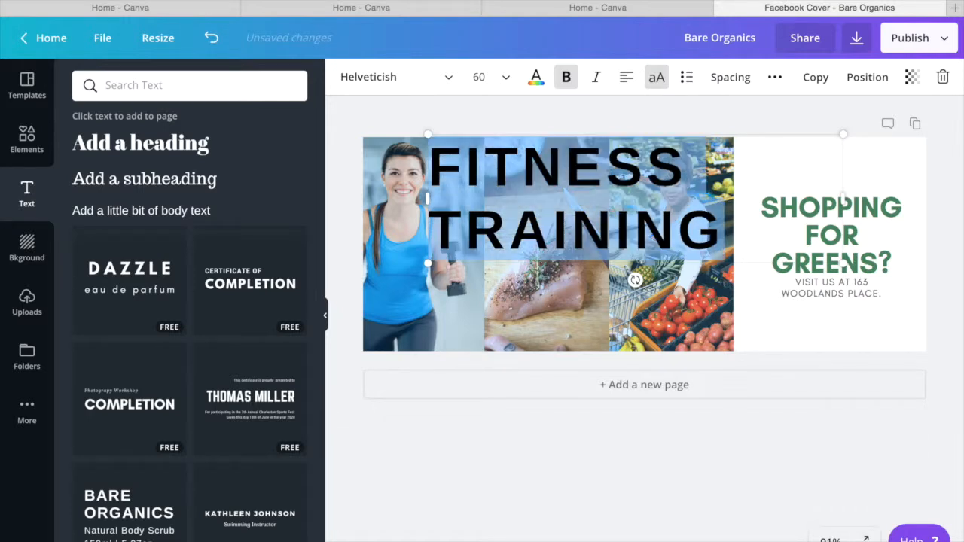
click(503, 78)
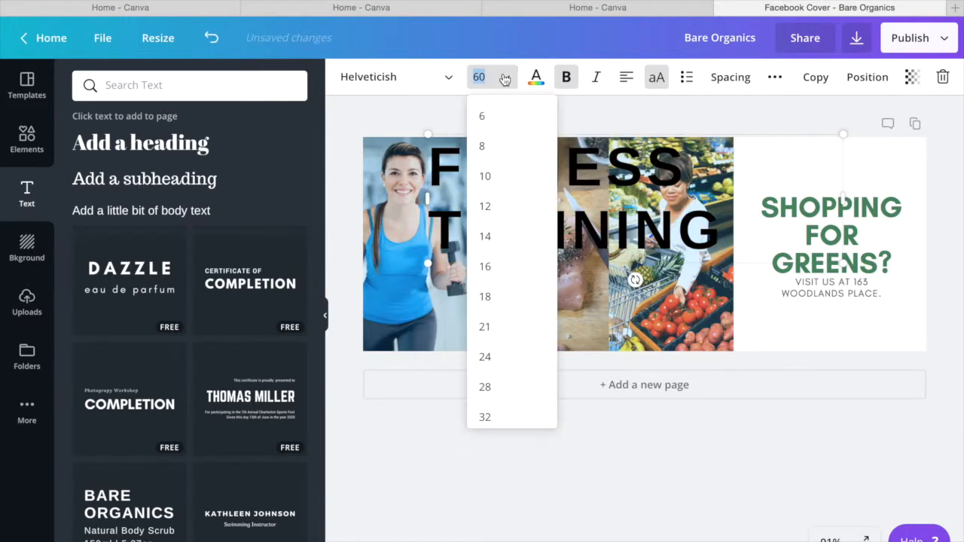
click(486, 207)
drag(482, 192, 420, 284)
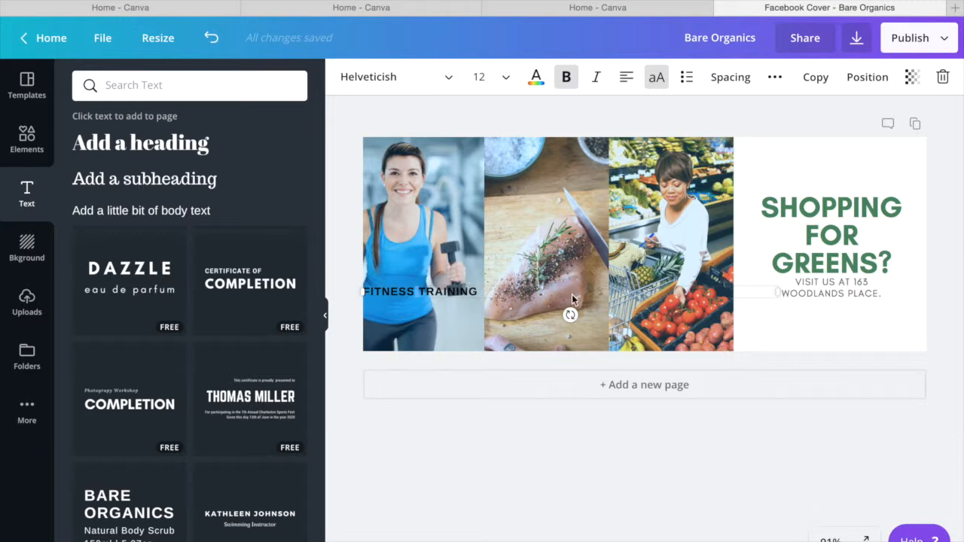
mouse_move(453, 284)
mouse_down()
mouse_move(450, 225)
mouse_move(451, 272)
mouse_up()
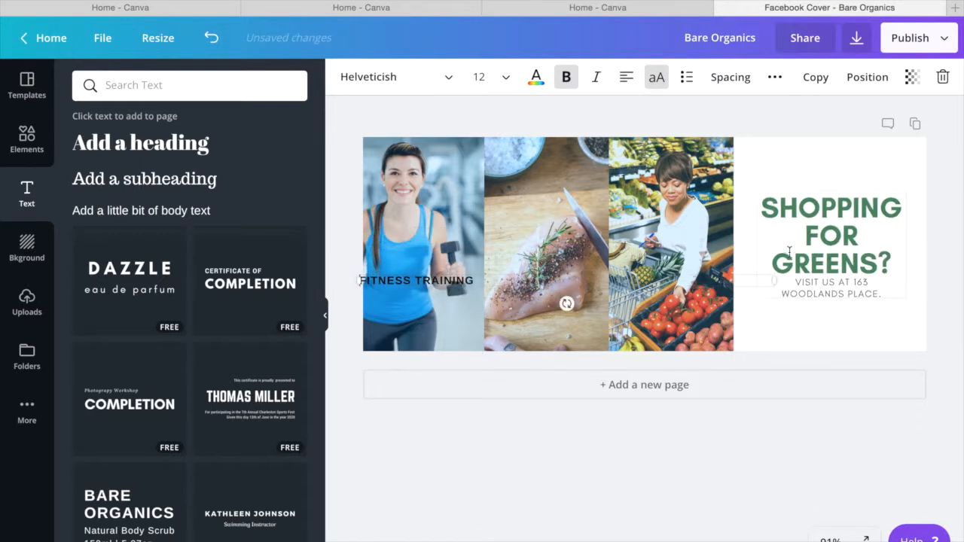
- Narrow the "FITNESS TRAINING" text box to the width of the woman's photo and centre-align its text
drag(774, 281, 483, 269)
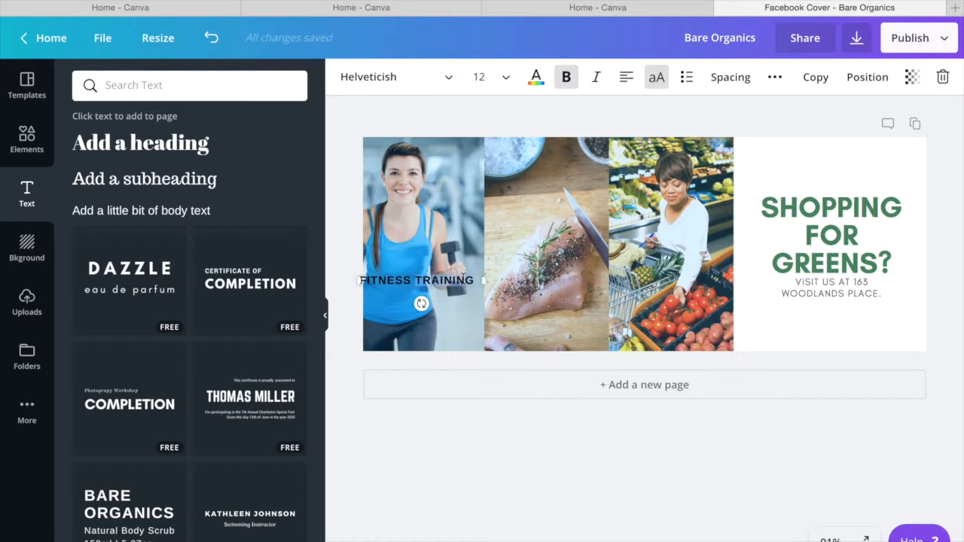
click(628, 80)
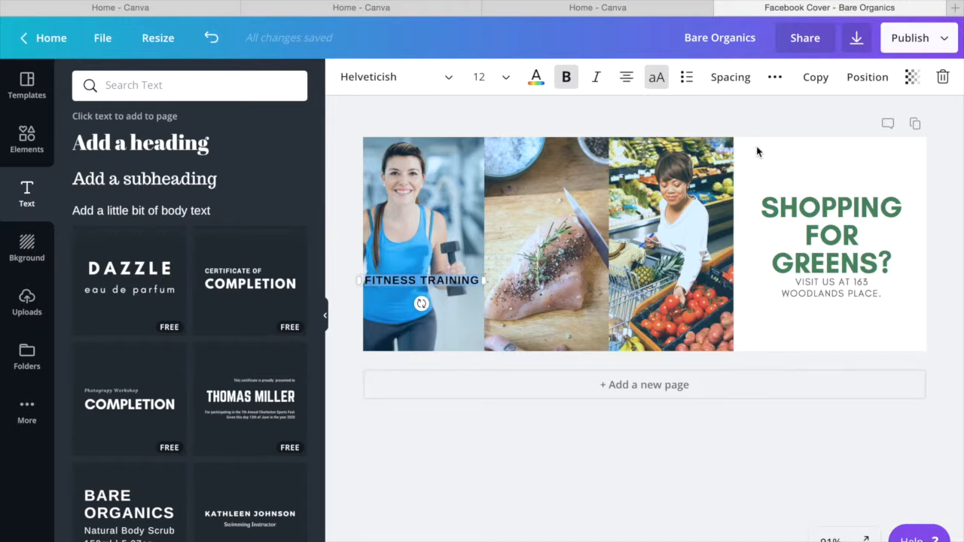
- Duplicate the "FITNESS TRAINING" label onto the meat photo at the same height and change its text to "NUTRITION PLANS"
click(818, 77)
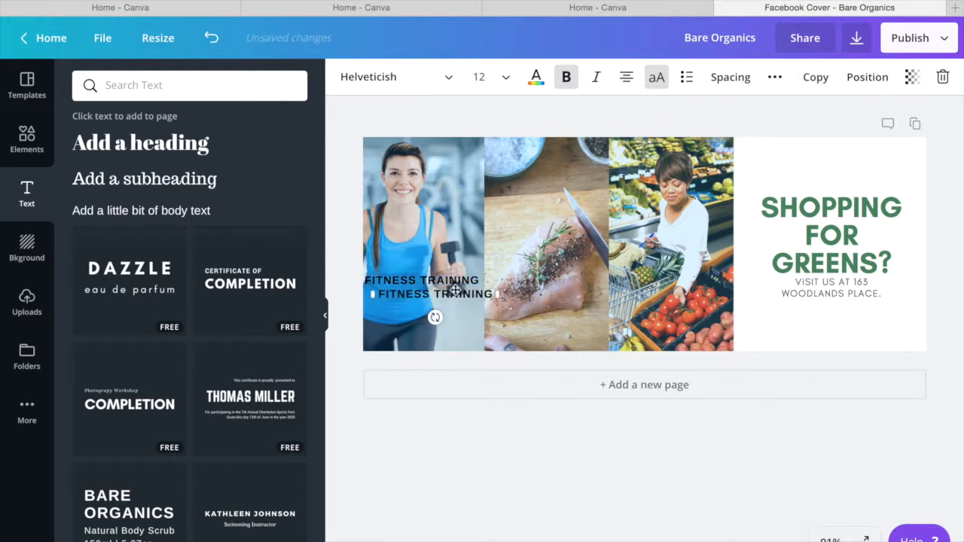
right_click(454, 286)
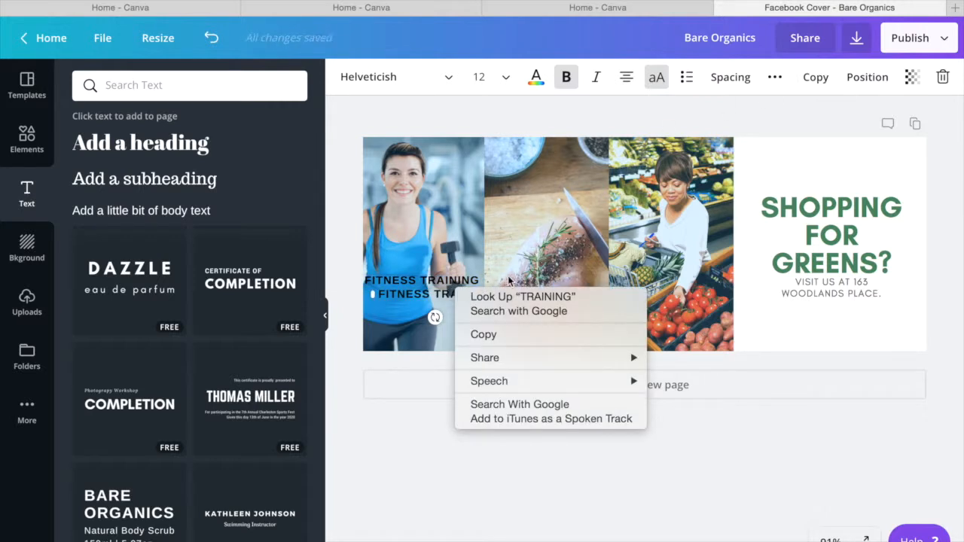
click(446, 294)
drag(436, 291, 551, 280)
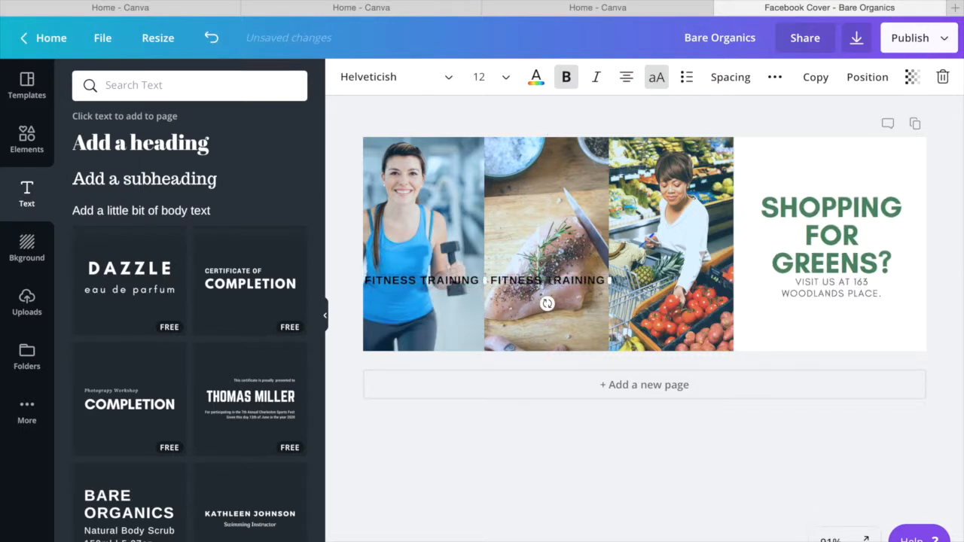
double_click(550, 280)
text(NUTRITION PLANS)
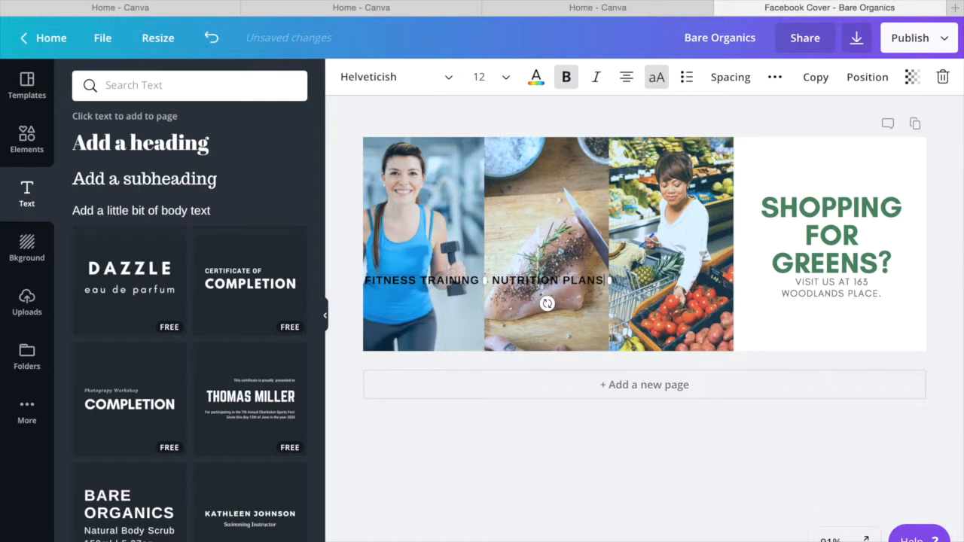
- Duplicate the "FITNESS TRAINING" label onto the grocery shopping photo at the same height and change its text to "GROCERY TOURS"
click(461, 276)
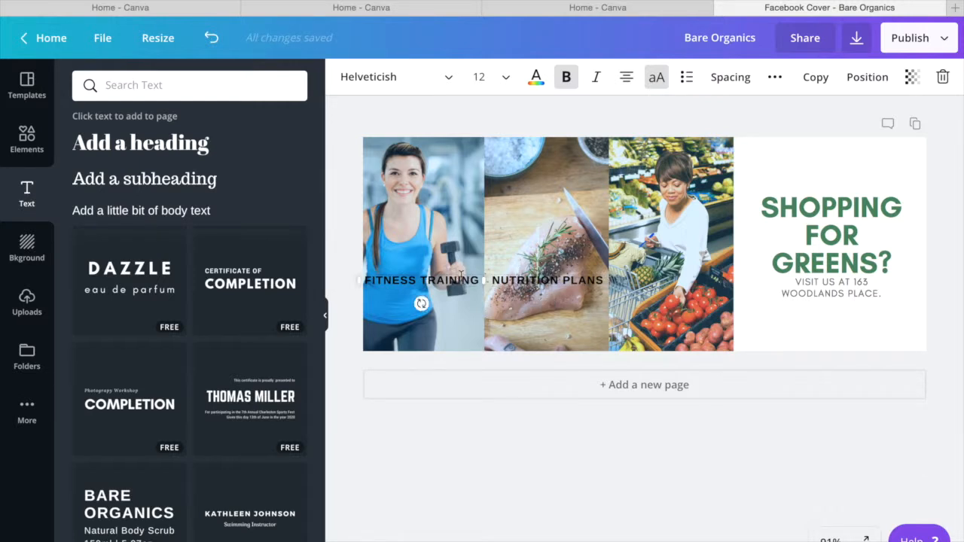
click(805, 77)
drag(492, 288, 691, 281)
double_click(691, 280)
text(GROCERY TOURS)
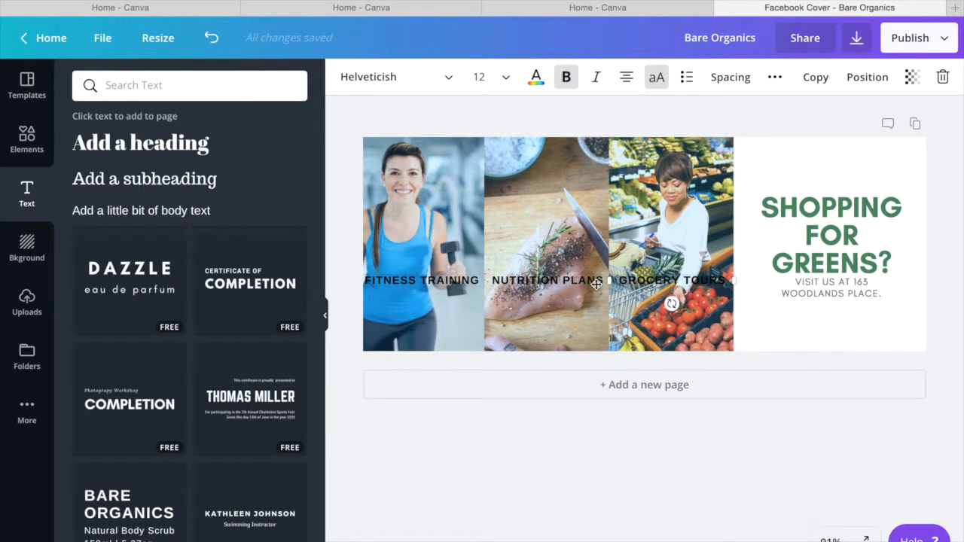
click(351, 260)
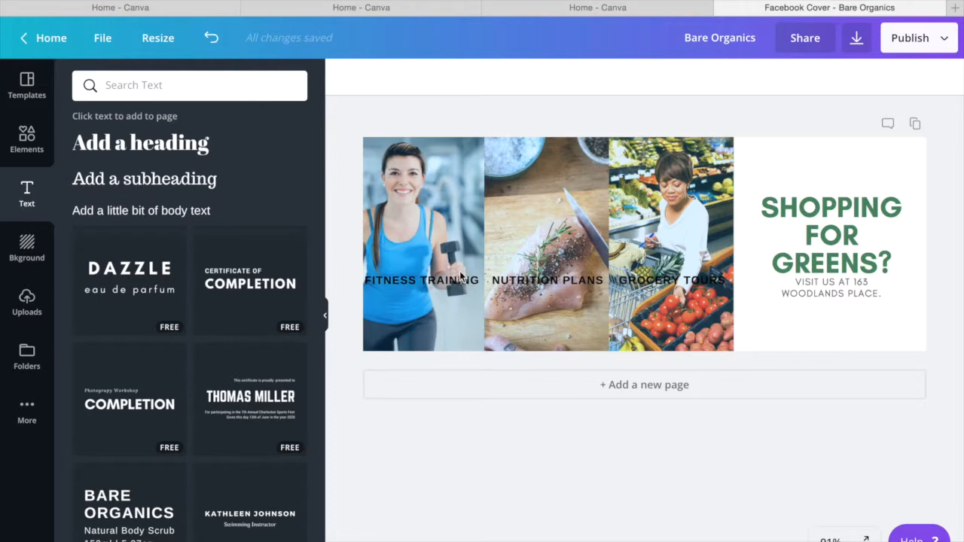
- Add a light grey square and reshape it into a thin horizontal strip spanning all three photos over the labels
click(28, 143)
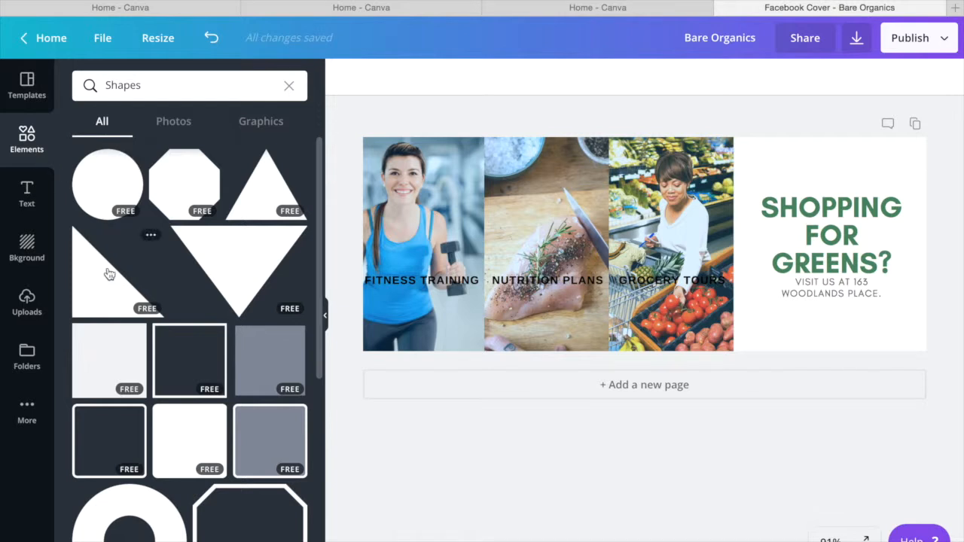
click(112, 359)
drag(641, 156, 632, 258)
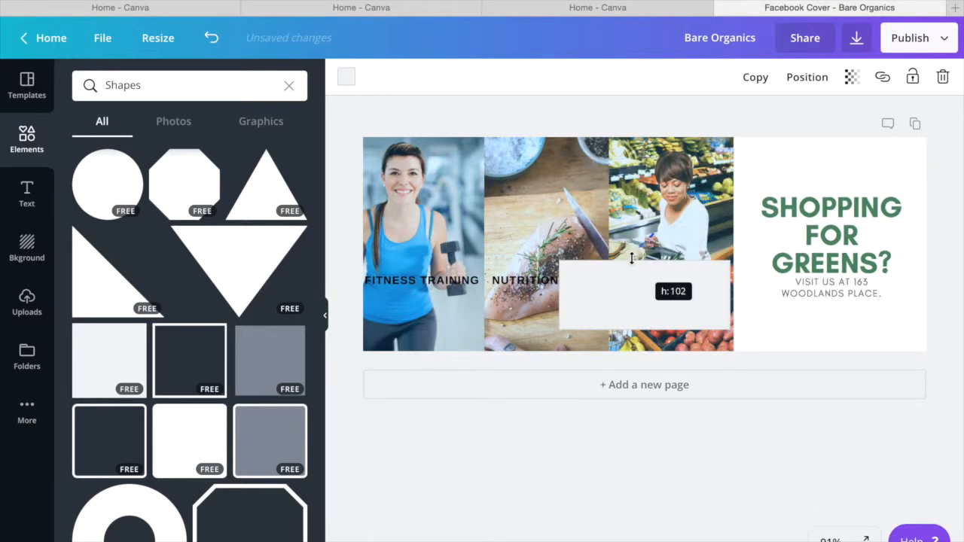
drag(641, 319, 642, 283)
drag(558, 276, 361, 272)
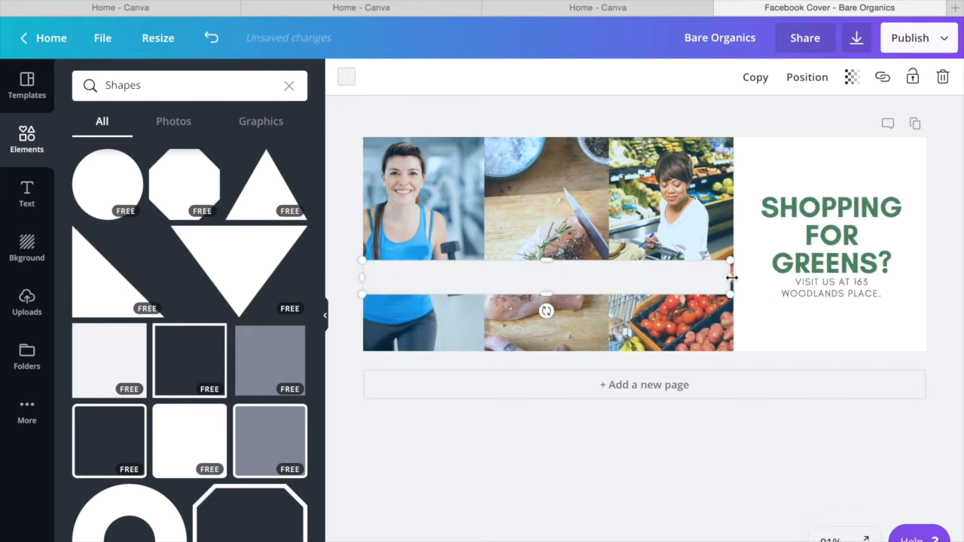
drag(732, 277, 731, 277)
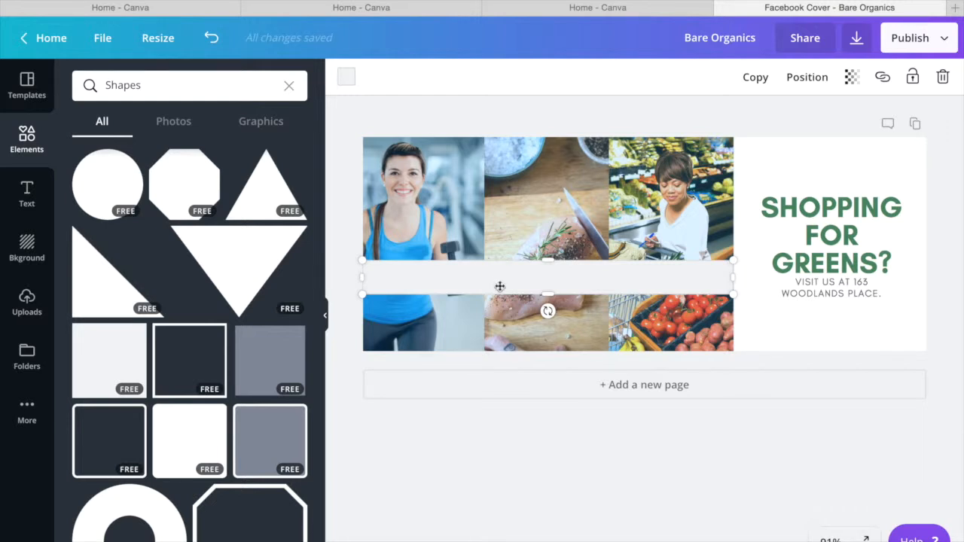
- Send the grey strip backward until it sits behind all three text labels but in front of the photos
click(809, 78)
click(788, 144)
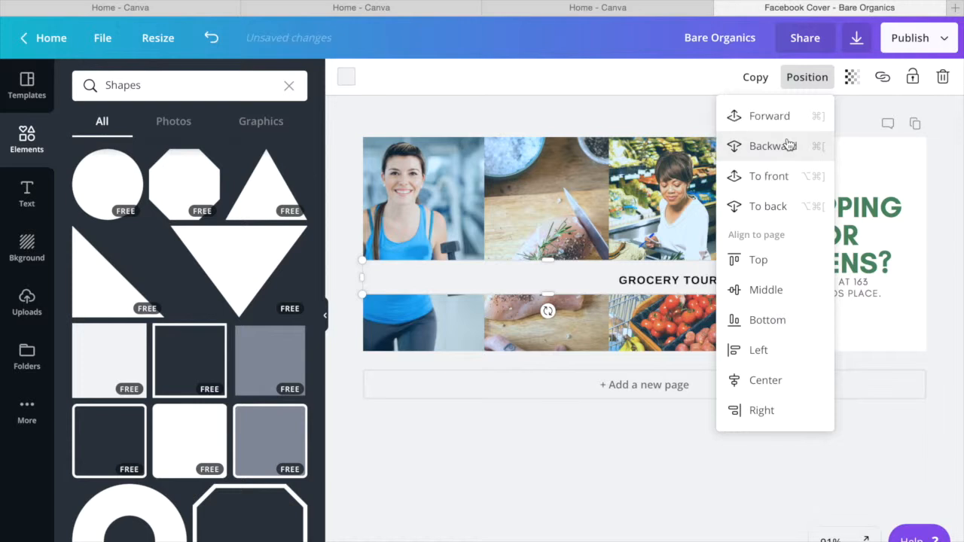
click(788, 144)
click(789, 144)
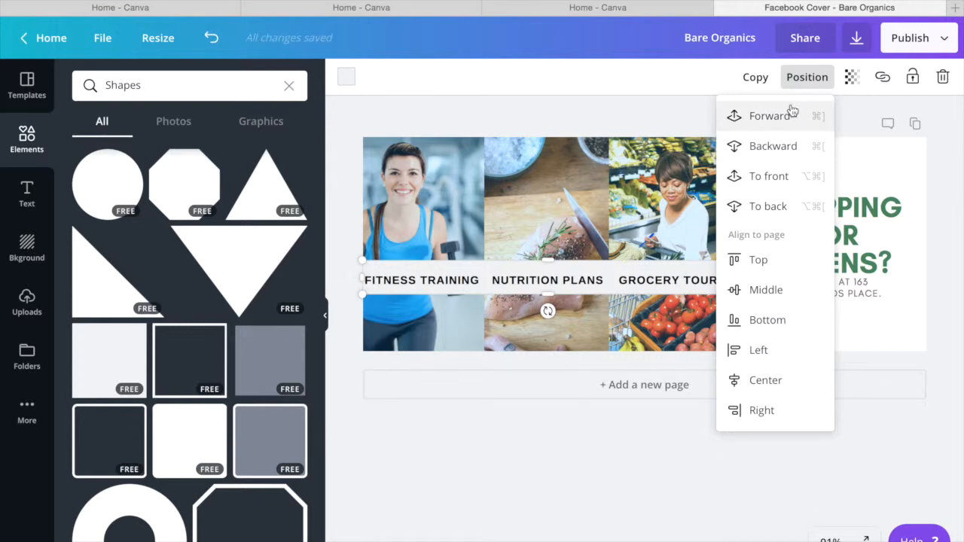
click(689, 109)
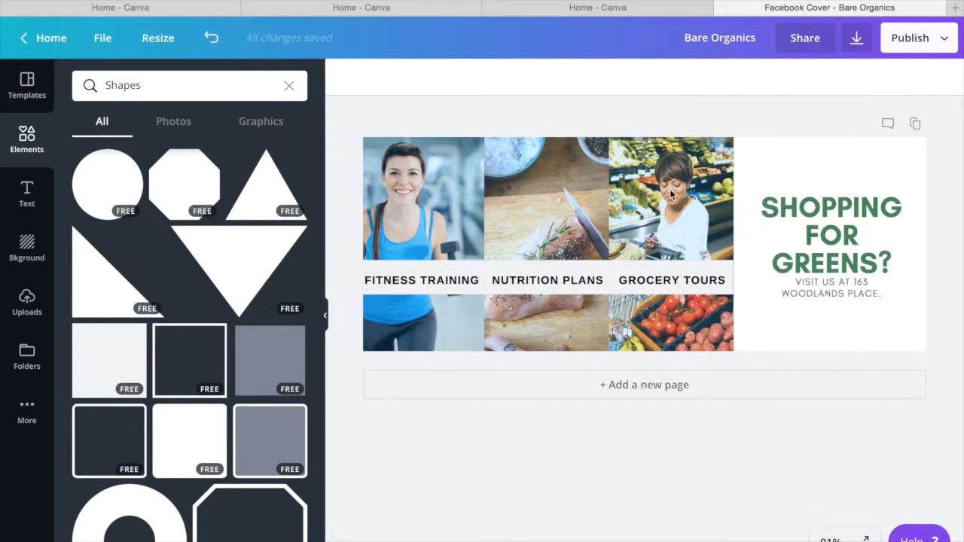
- Set the grey strip's transparency to 74 and move it slightly down to centre it behind the labels
click(668, 267)
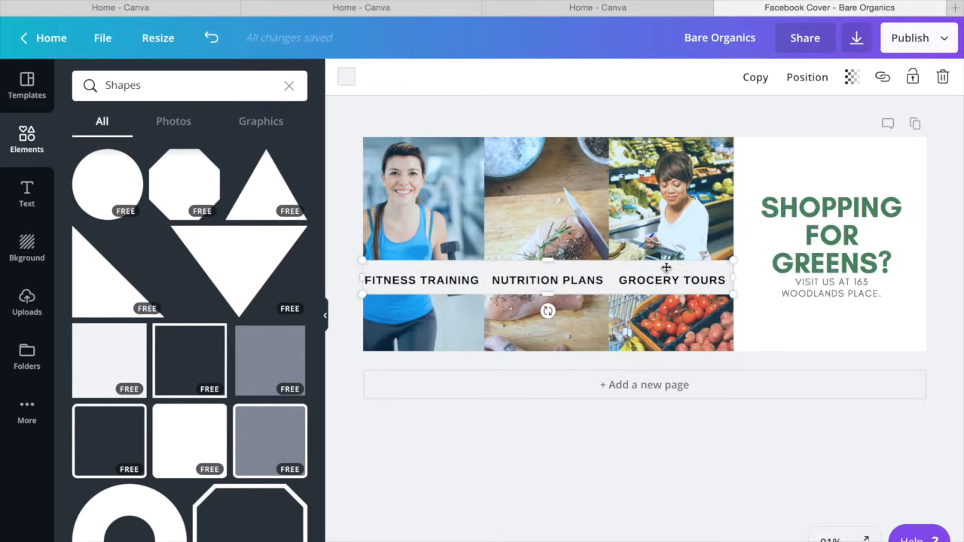
click(855, 77)
drag(806, 123, 789, 123)
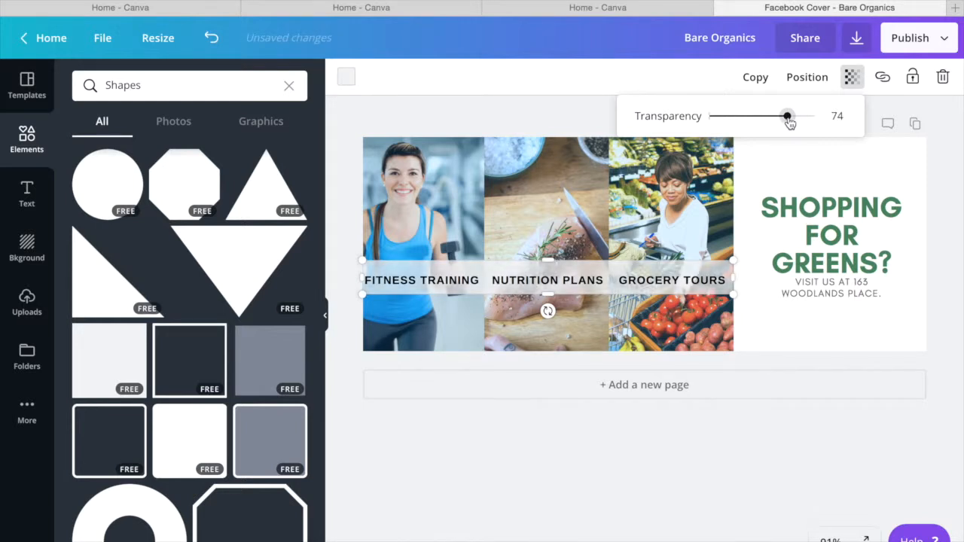
click(591, 111)
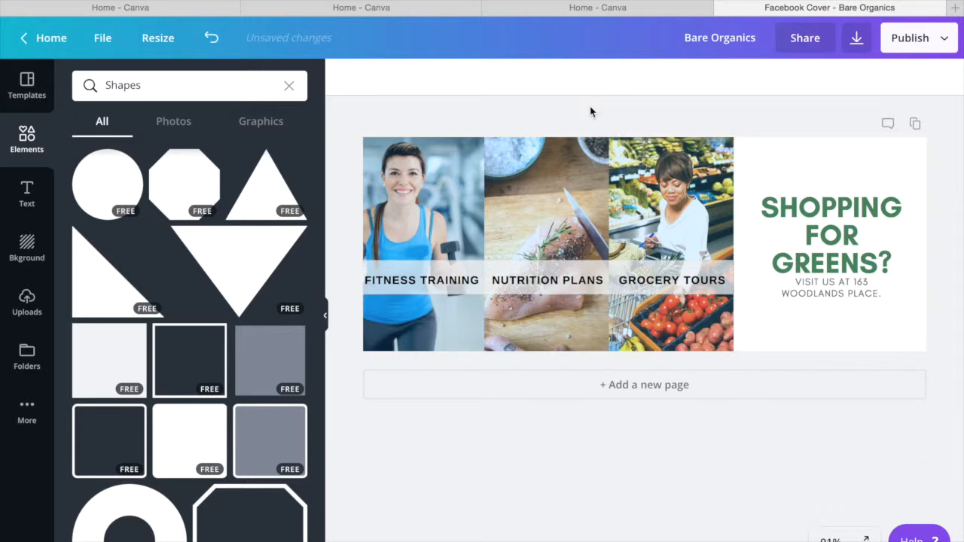
click(569, 268)
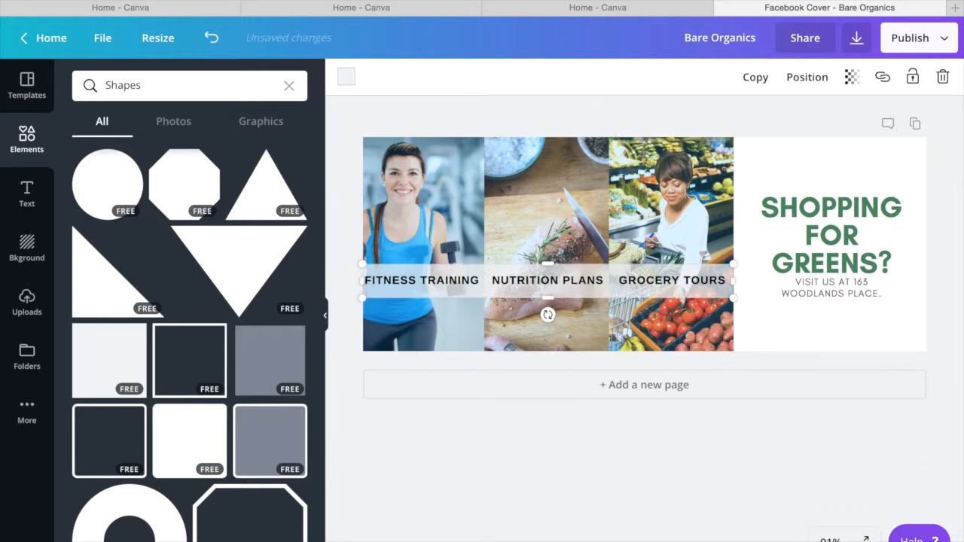
click(596, 111)
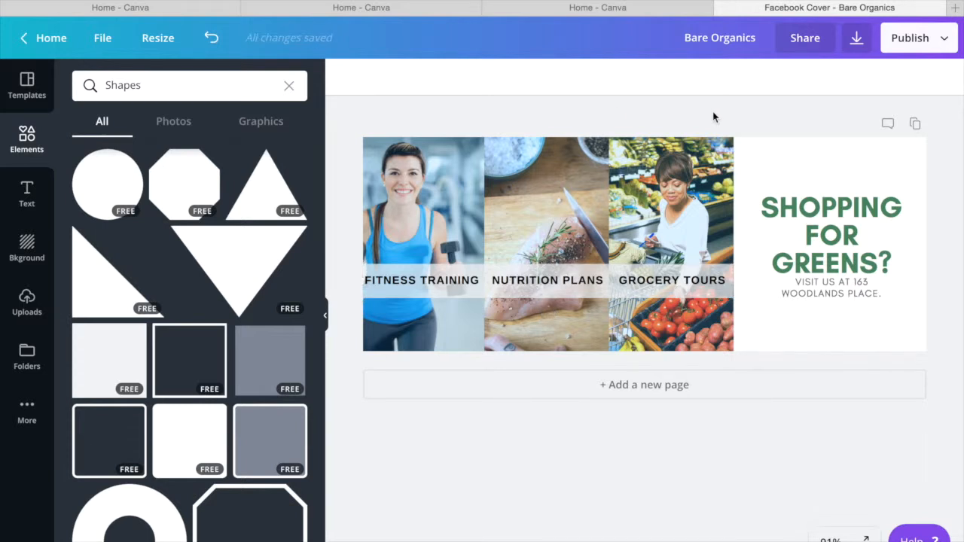
- Replace the "SHOPPING FOR GREENS?" heading text with "HEALTHY MADE EASY!"
click(844, 218)
click(843, 219)
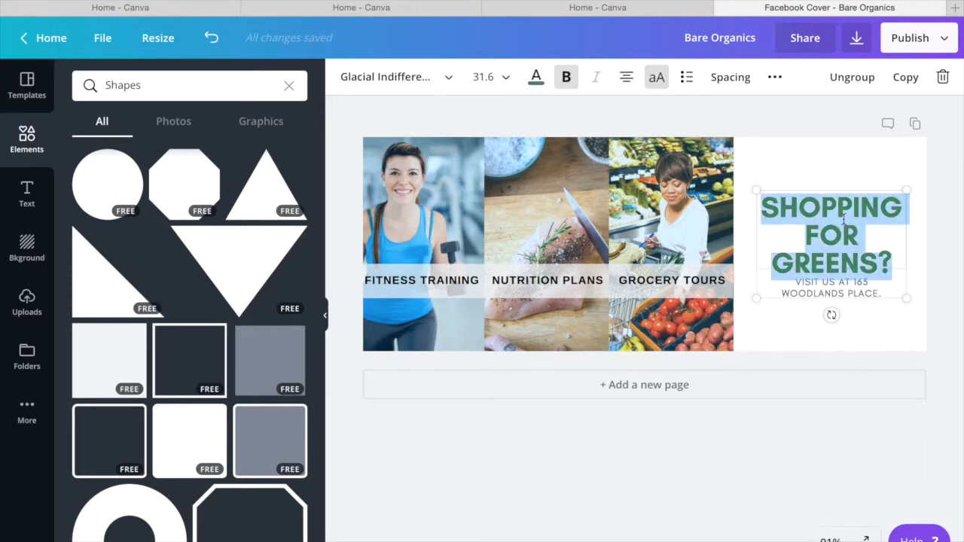
text(HEALT)
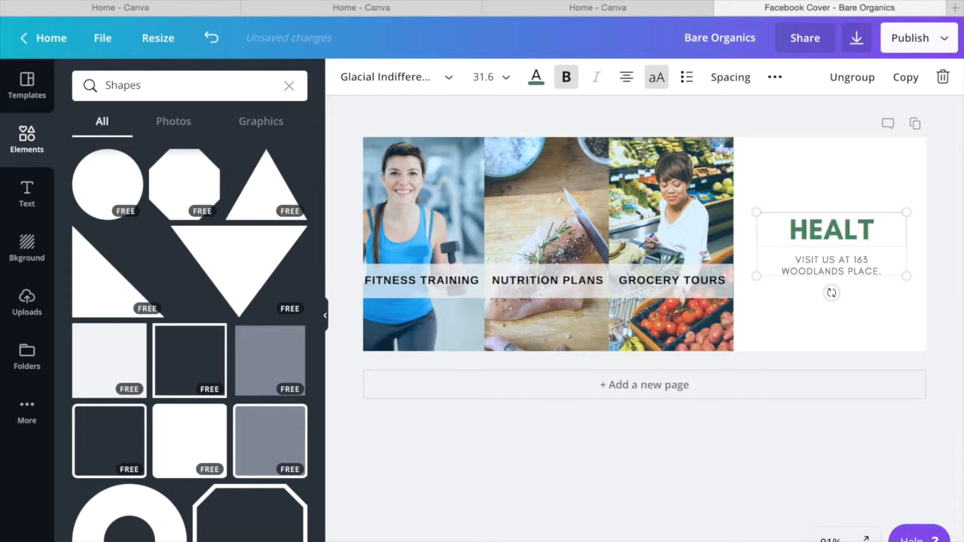
text(HY MADE EA)
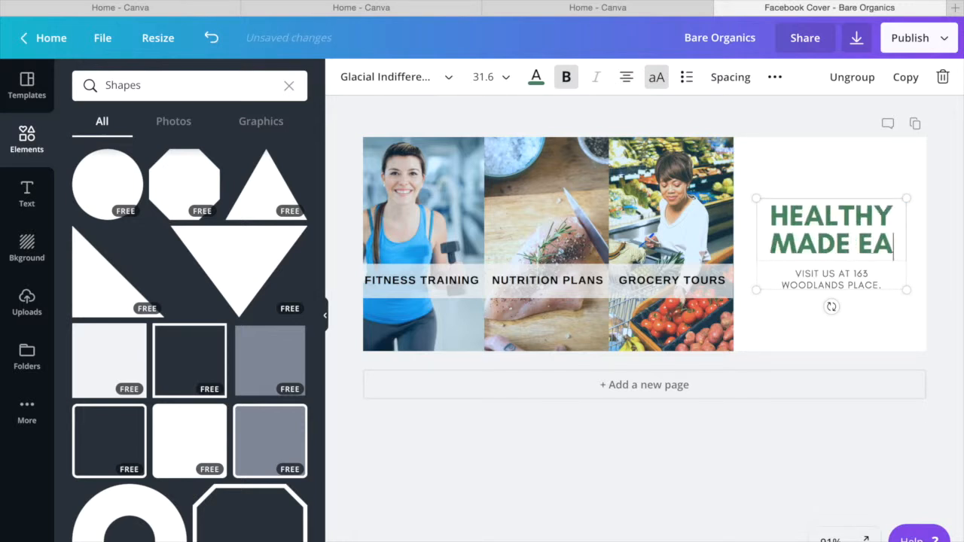
text(SY!)
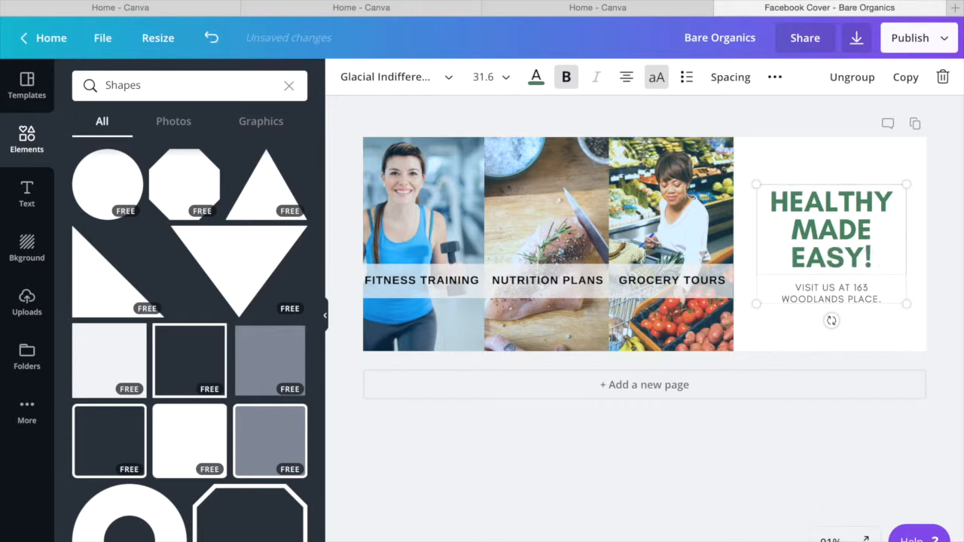
- Set the font size of the "HEALTHY MADE EASY!" heading to 36
key(ctrl+a)
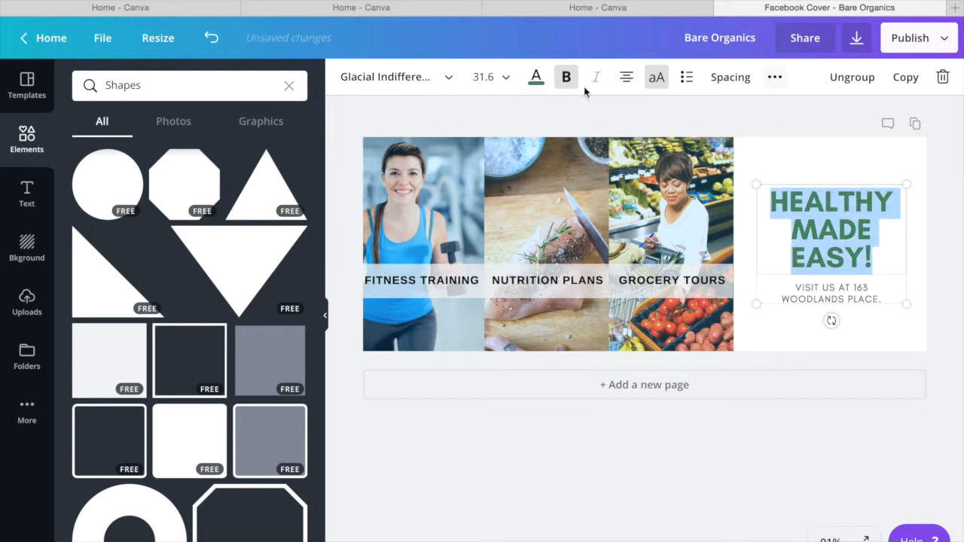
click(497, 80)
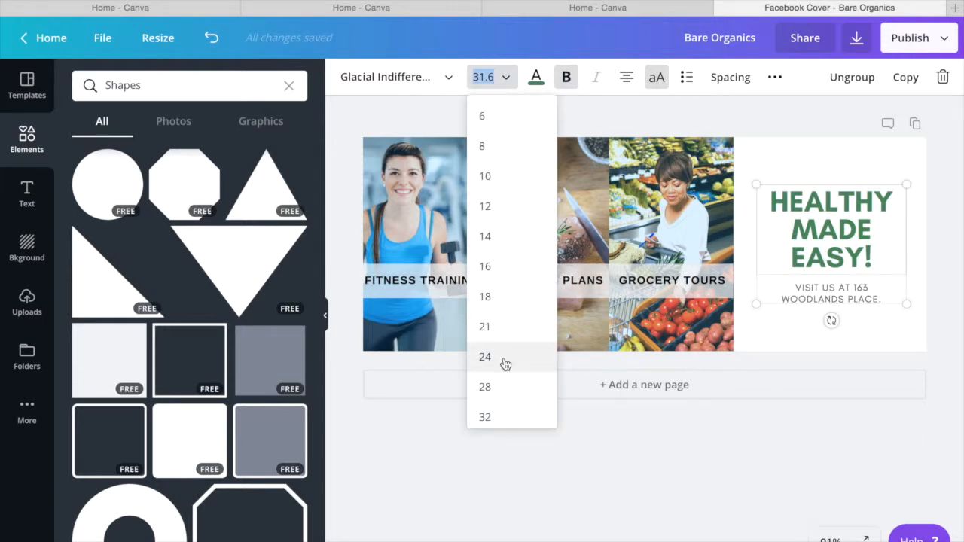
scroll(502, 414, down, 2)
click(500, 402)
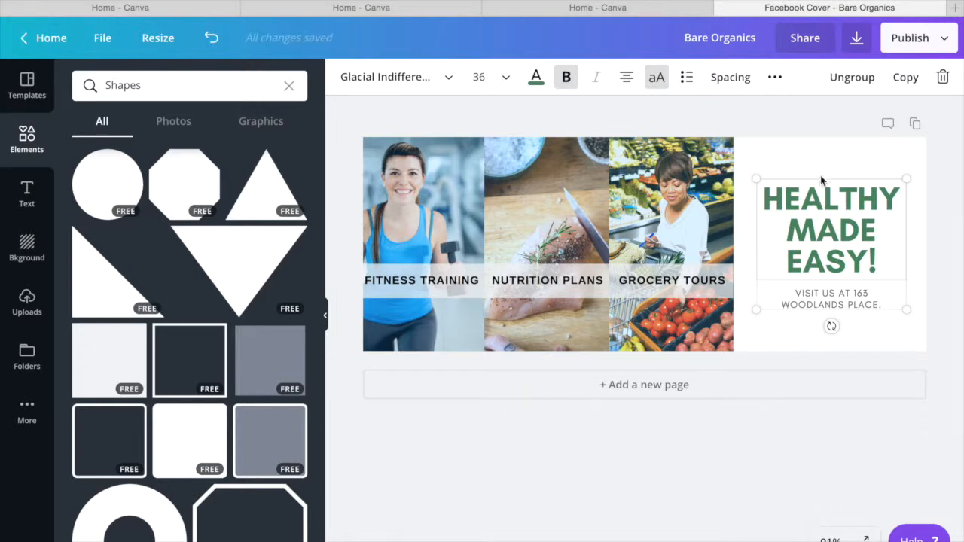
- Nudge the heading and the address line beneath it up within the white area
key(Up)
key(Up)
key(Up)
key(Up)
key(Up)
key(Up)
key(Up)
key(Up)
key(Up)
key(Up)
key(Up)
key(Up)
key(Up)
key(Up)
key(Up)
key(Up)
key(Up)
key(Up)
key(Up)
key(Up)
key(Up)
key(Up)
key(Up)
key(Up)
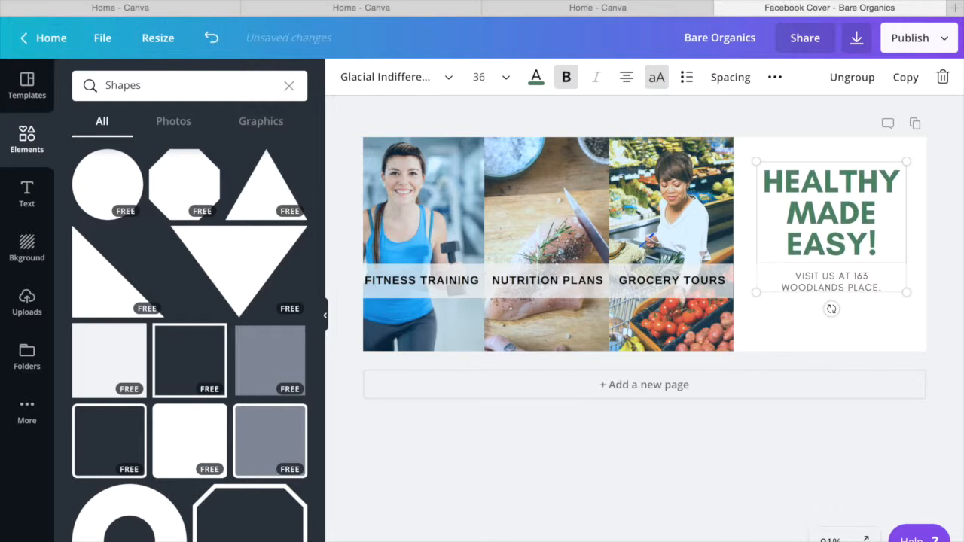
- Replace the address line beneath the heading with "CLICK HERE FOR MORE INFORMATION"
click(845, 281)
click(845, 280)
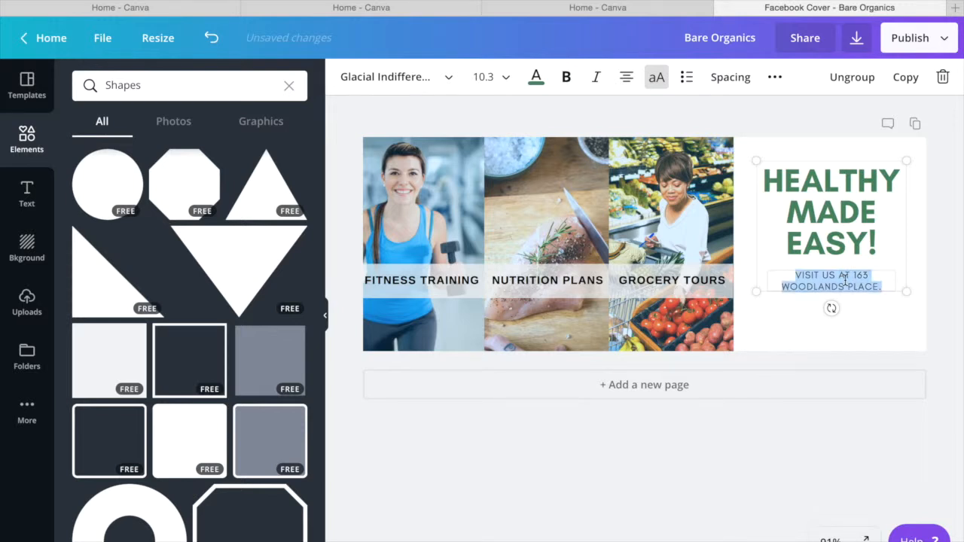
text(CLICK )
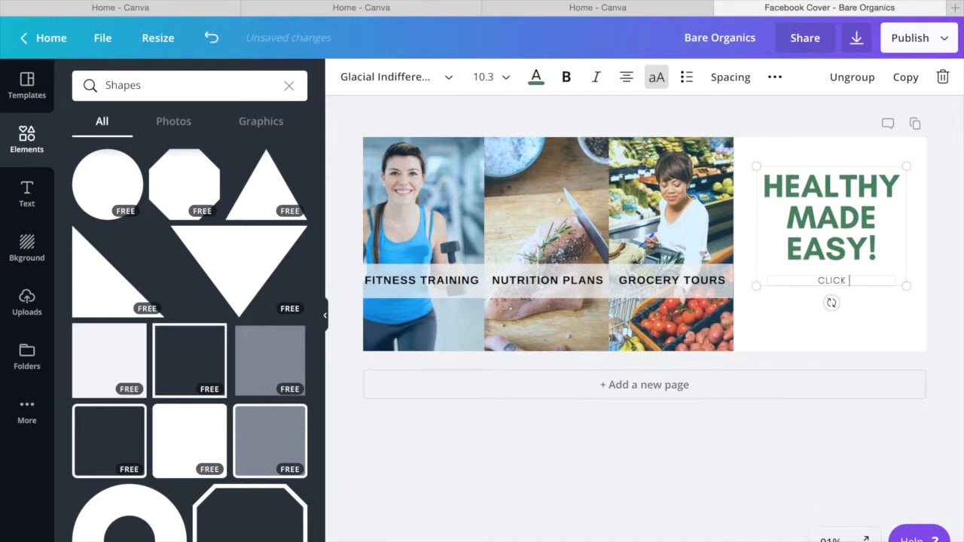
text(HERE FOR MORE IN)
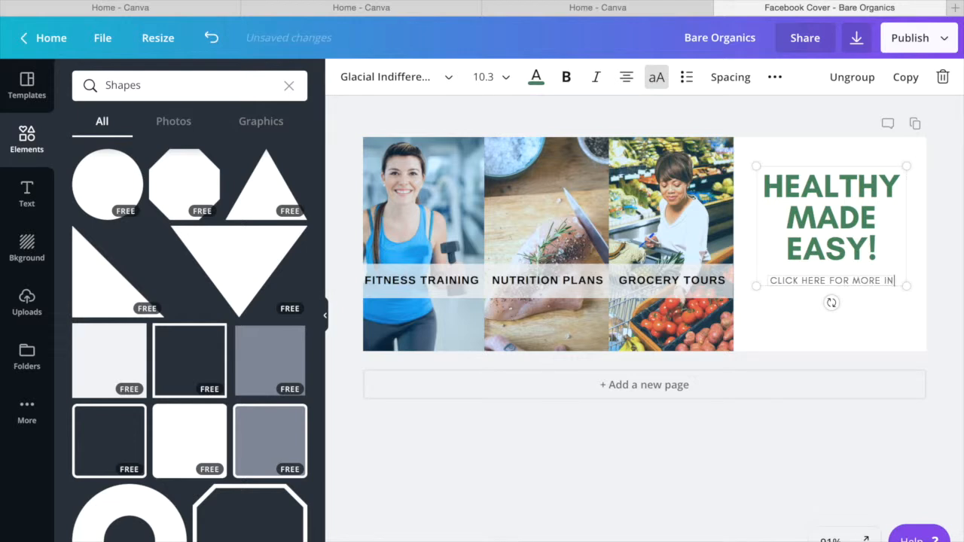
text(FORMATION)
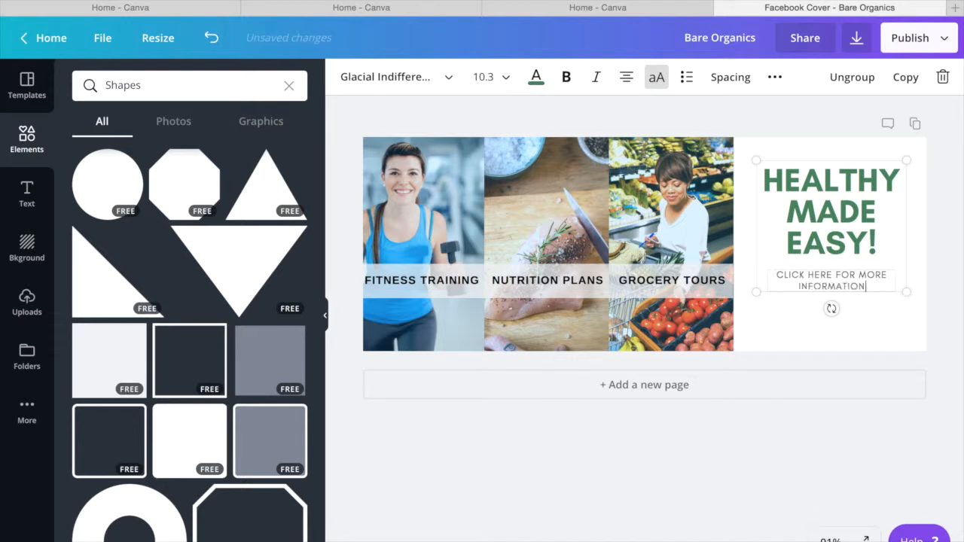
click(870, 298)
- Move the grouped heading and information line down and slightly right in the white area
click(872, 243)
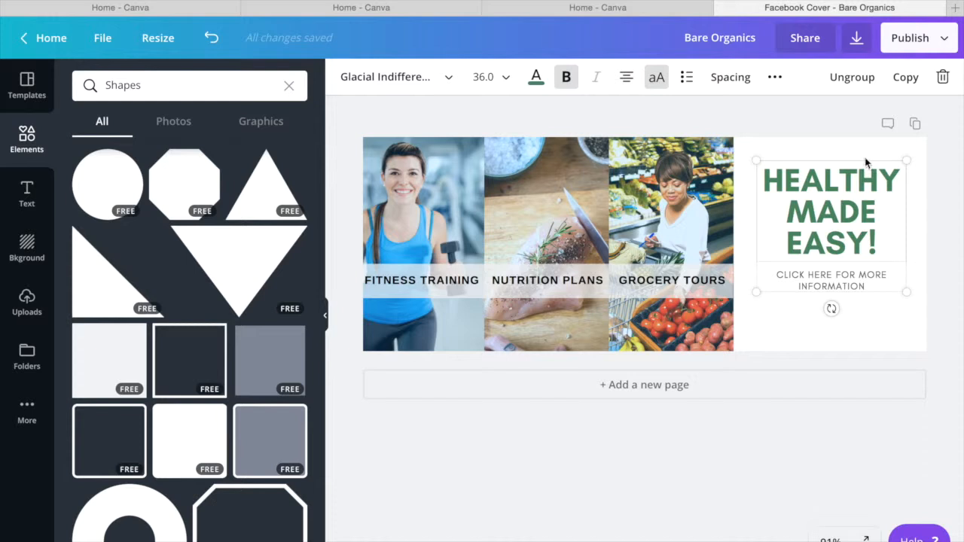
double_click(866, 170)
key(Escape)
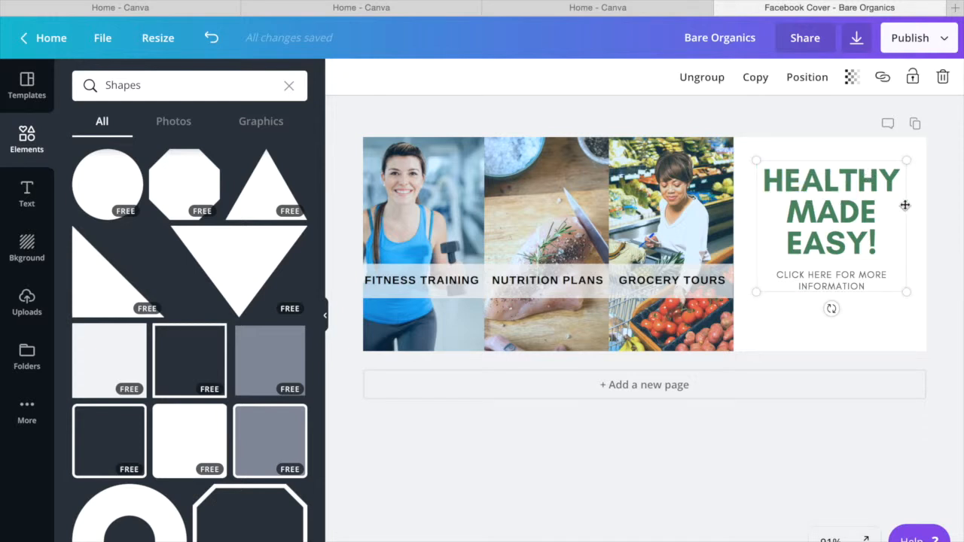
drag(905, 205, 909, 219)
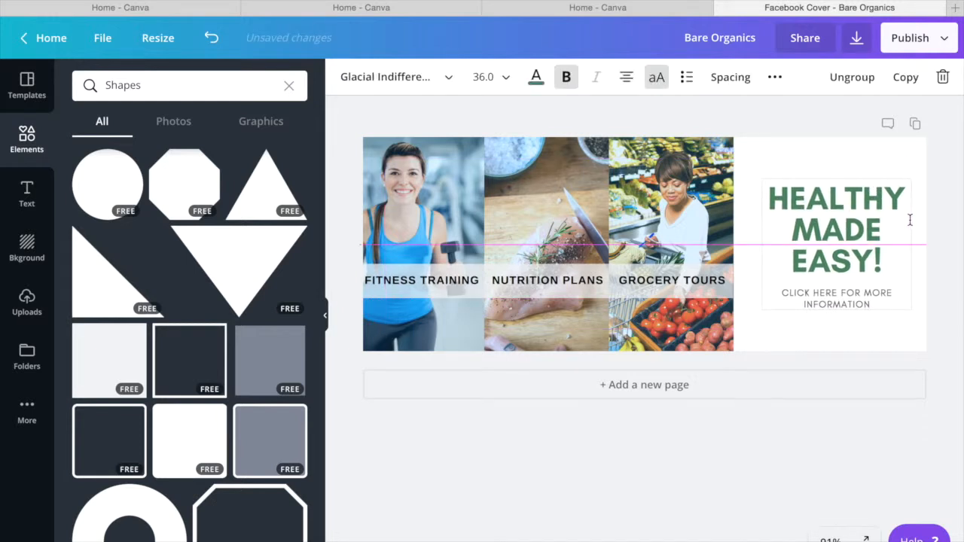
click(860, 159)
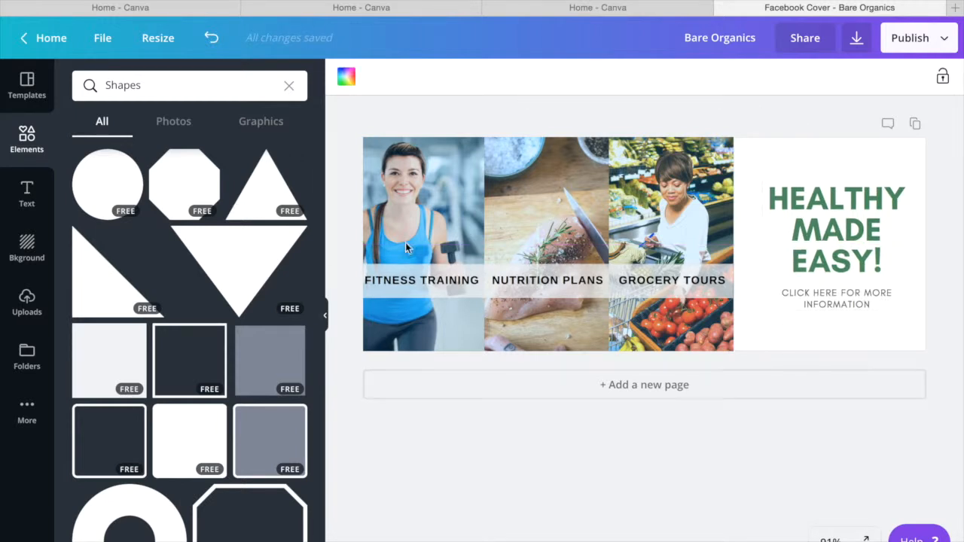
- Search the elements for "arrow", add the yellow circled outline arrow, and place it as a small icon beneath the "CLICK HERE FOR MORE INFORMATION" line
click(289, 86)
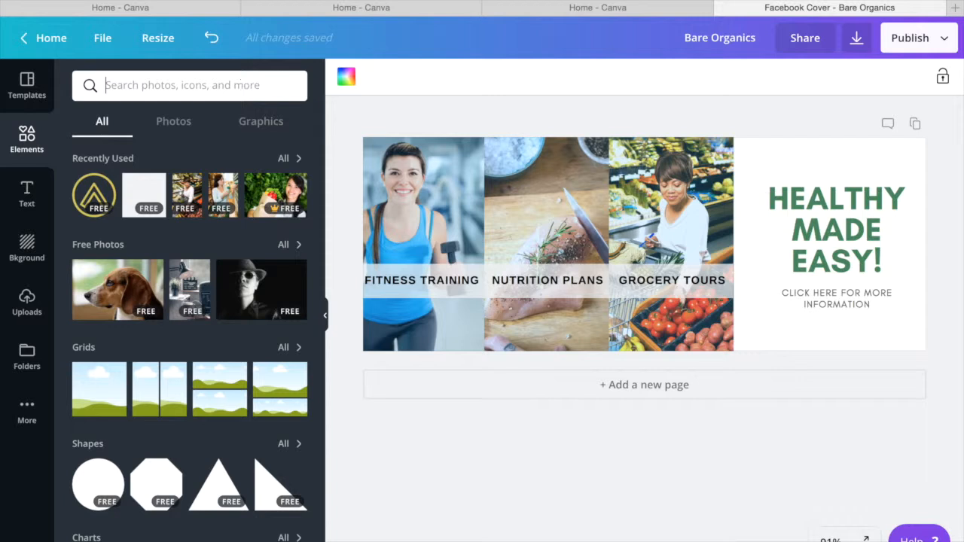
text(arrow)
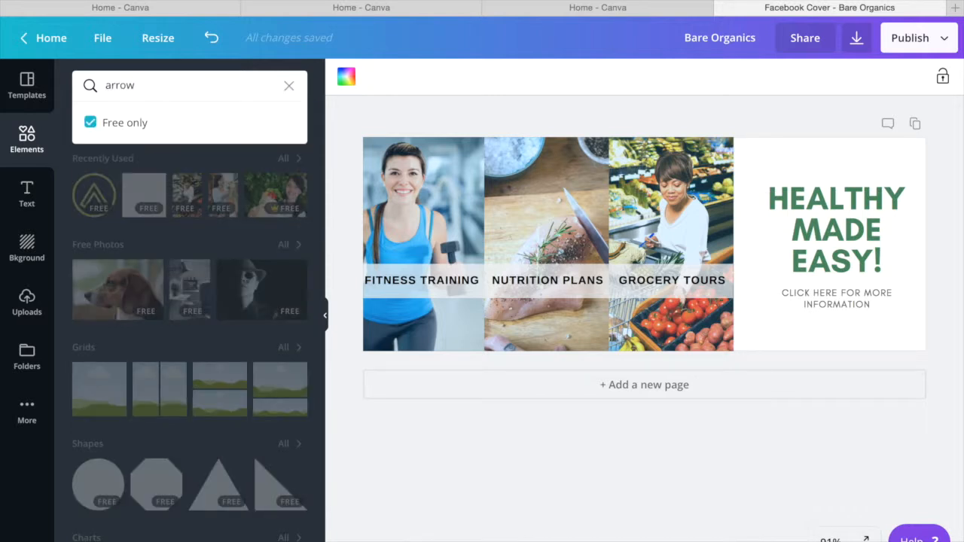
key(Return)
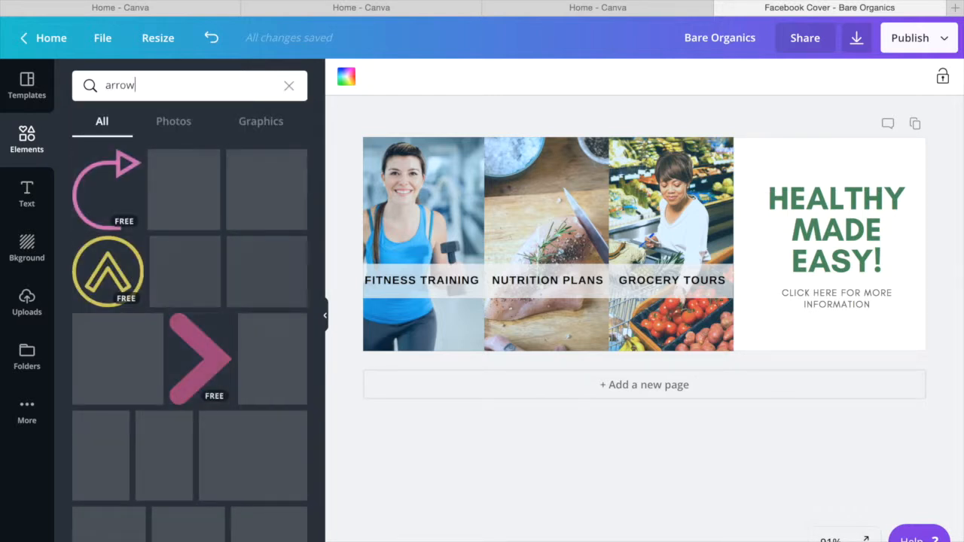
click(104, 269)
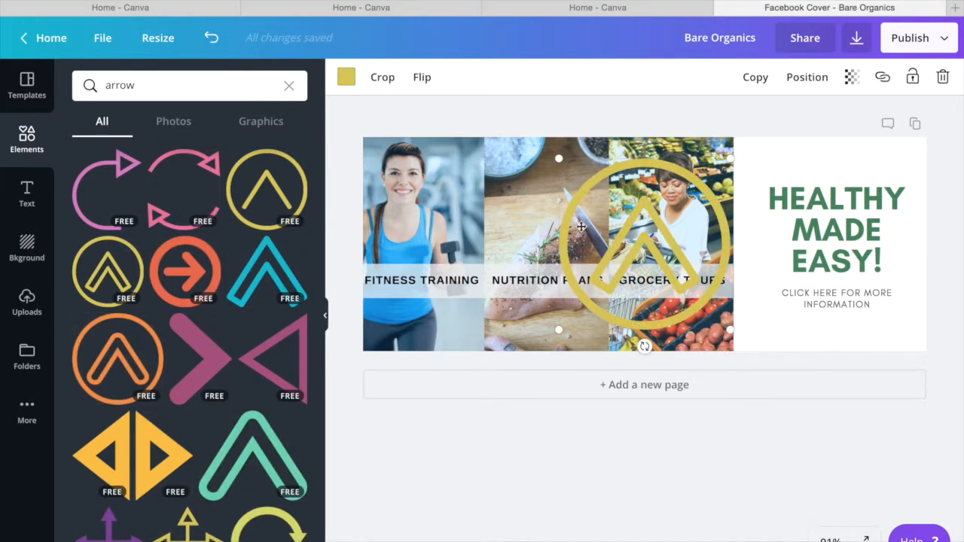
drag(557, 332, 783, 337)
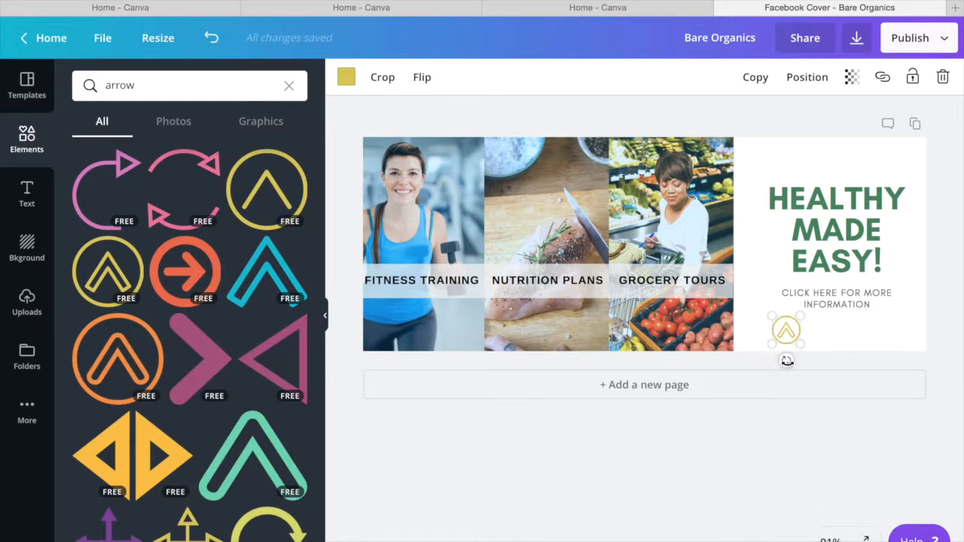
- Rotate the small circled arrow to point straight down and recolour it in the heading's green
drag(781, 360, 785, 292)
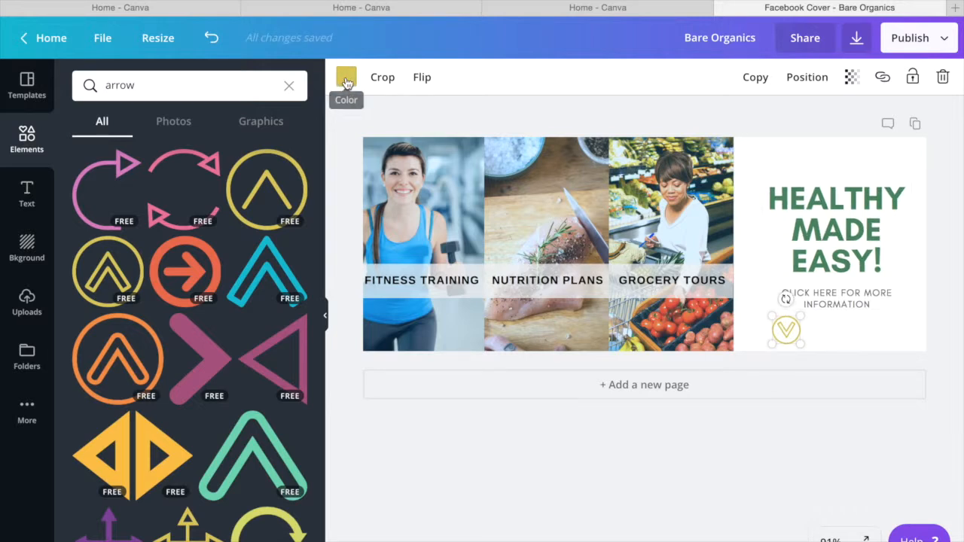
click(347, 78)
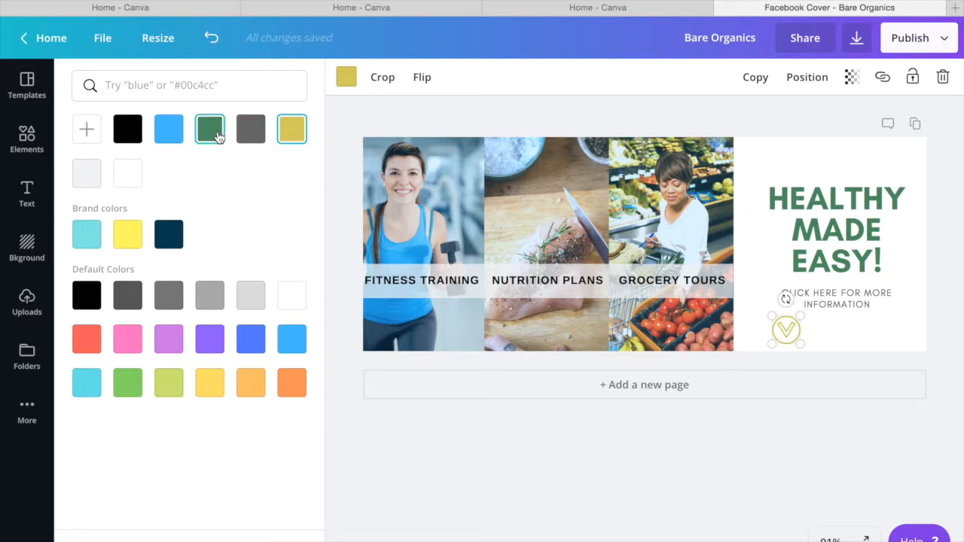
click(217, 137)
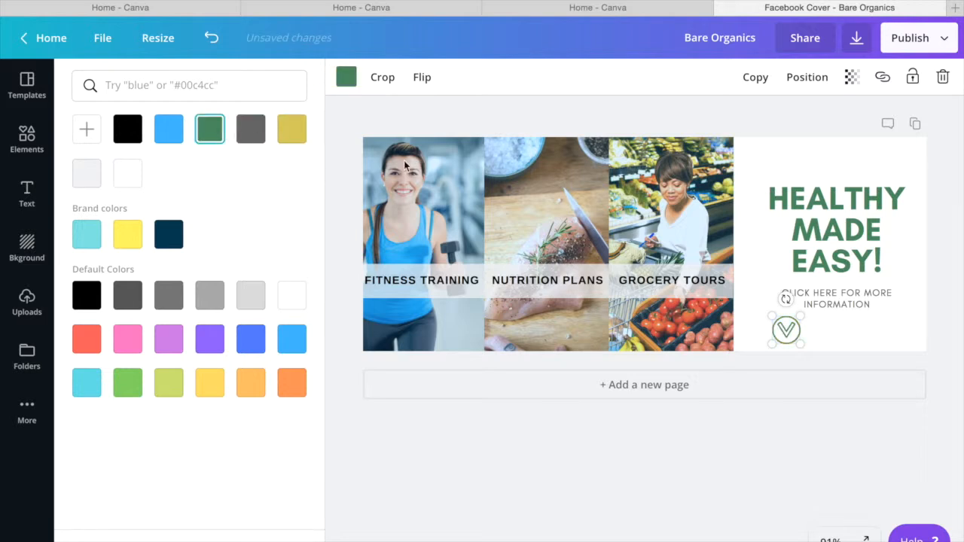
click(615, 120)
- Shift the green arrow slightly right and place a copy of it level with it, further right beneath the information line
drag(796, 327, 806, 326)
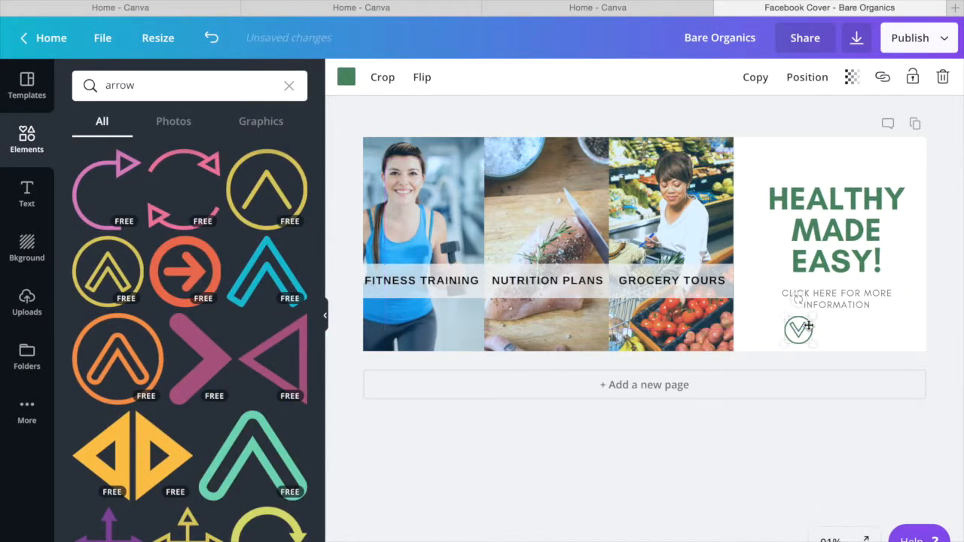
click(754, 76)
drag(811, 338, 863, 324)
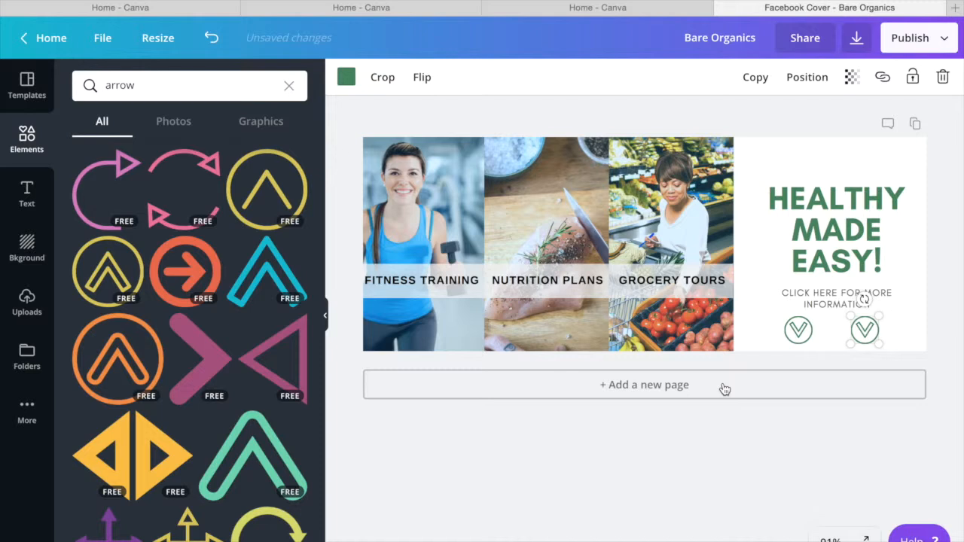
click(719, 463)
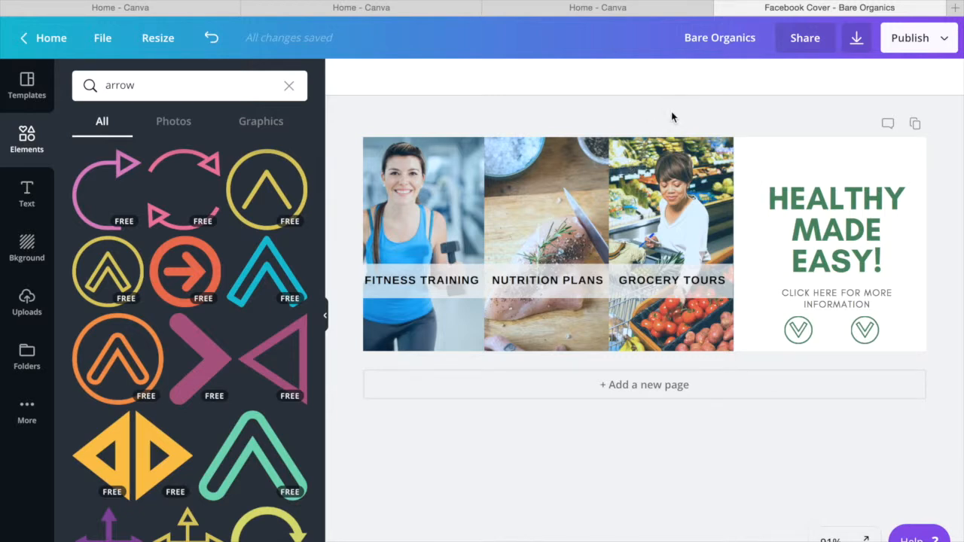
- Download the finished cover as a PNG without a transparent background and close the published notice
click(857, 42)
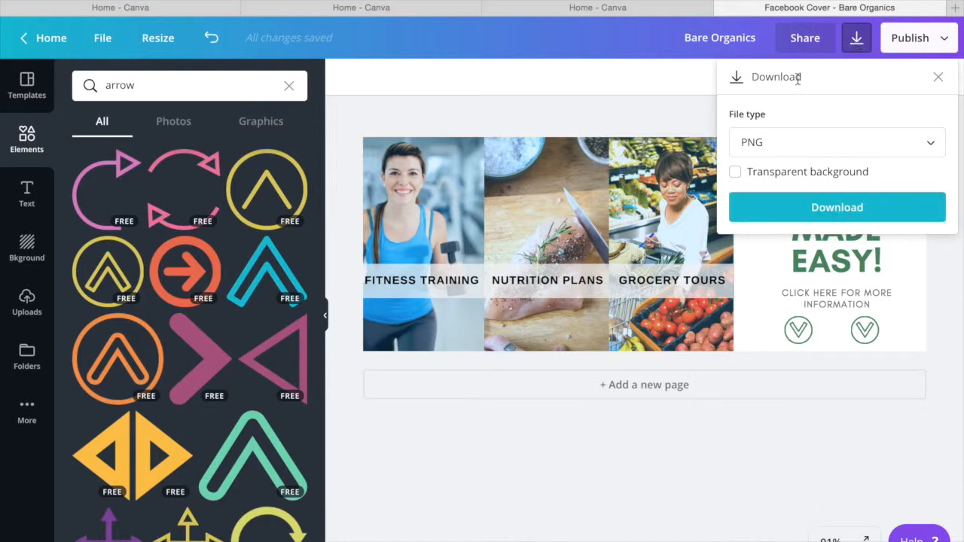
click(796, 146)
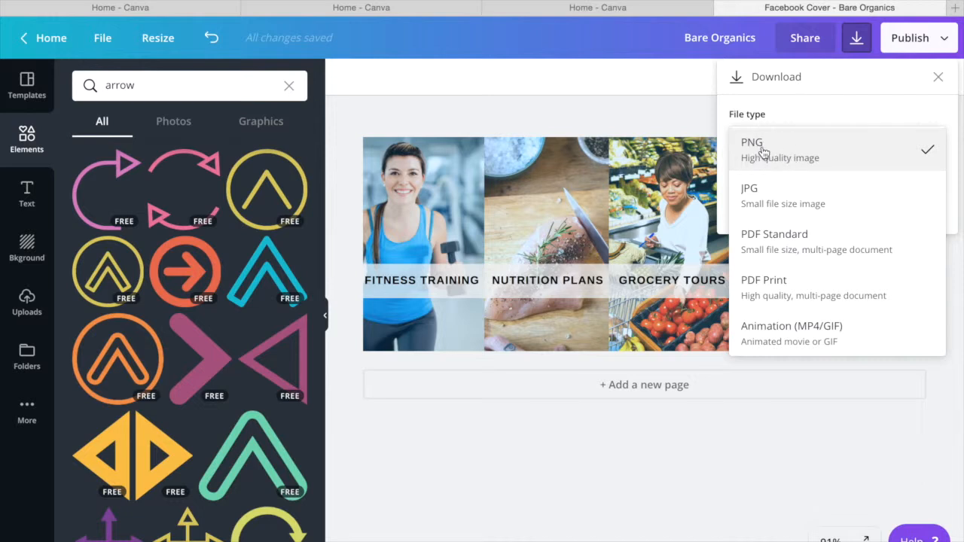
click(764, 153)
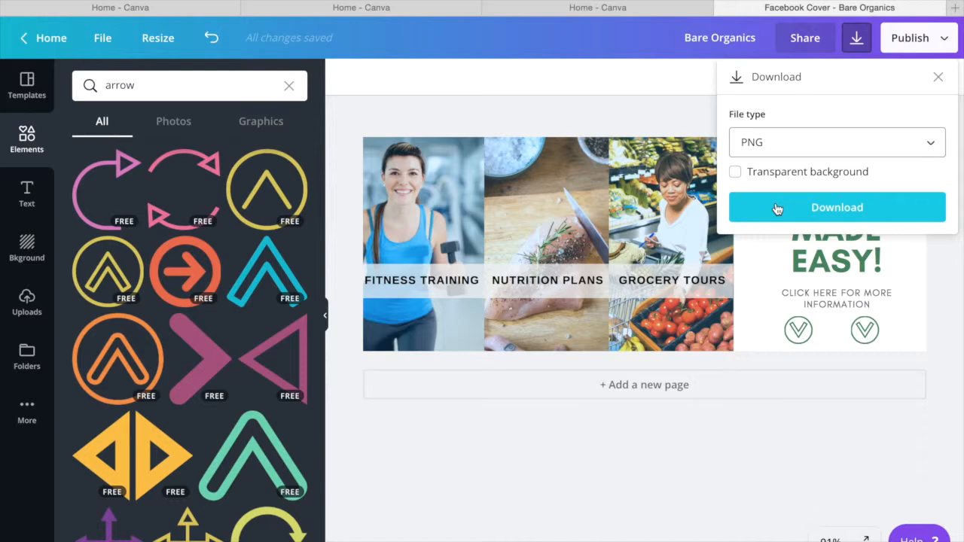
click(776, 209)
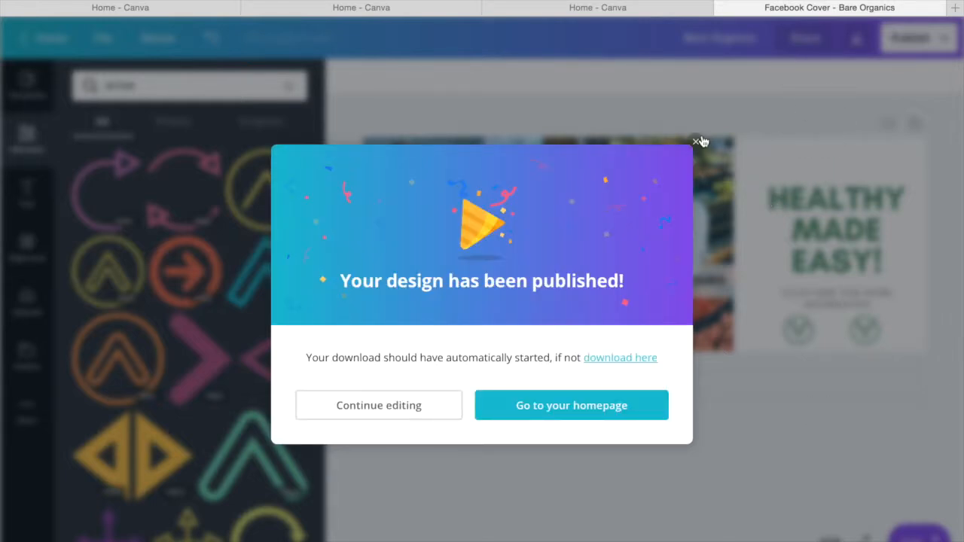
click(697, 143)
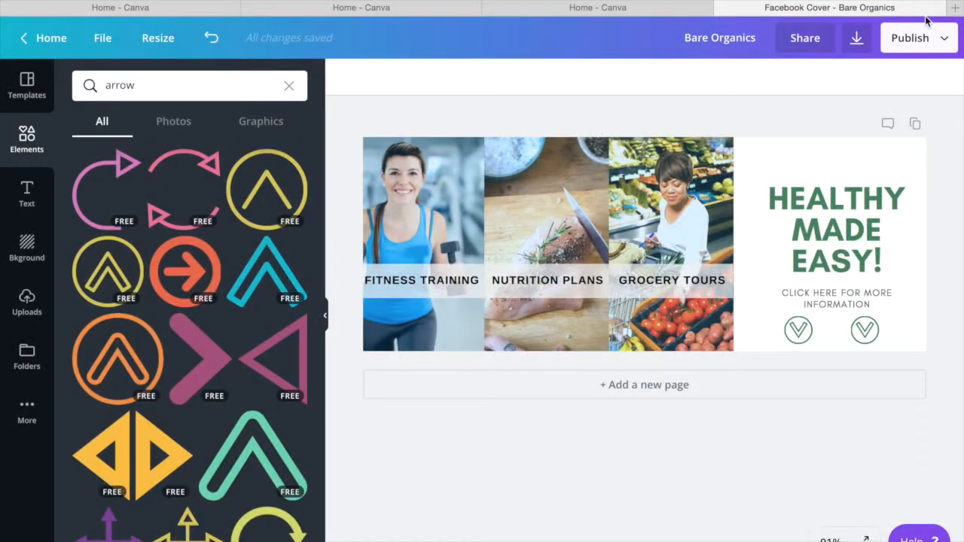